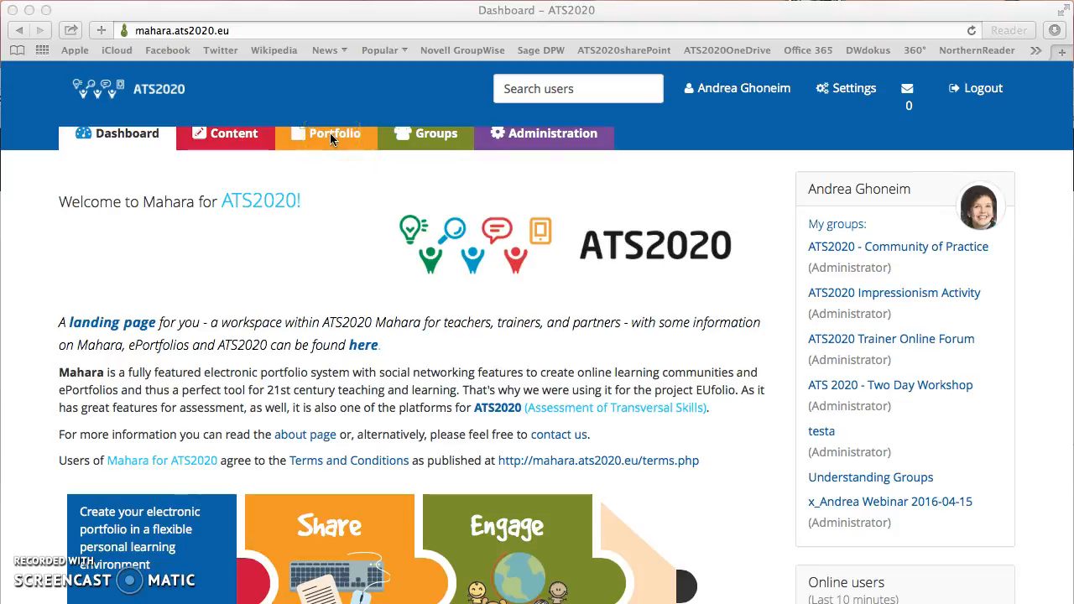
Step: Open the Portfolio section from the dashboard to reach the Pages list
left_click(330, 133)
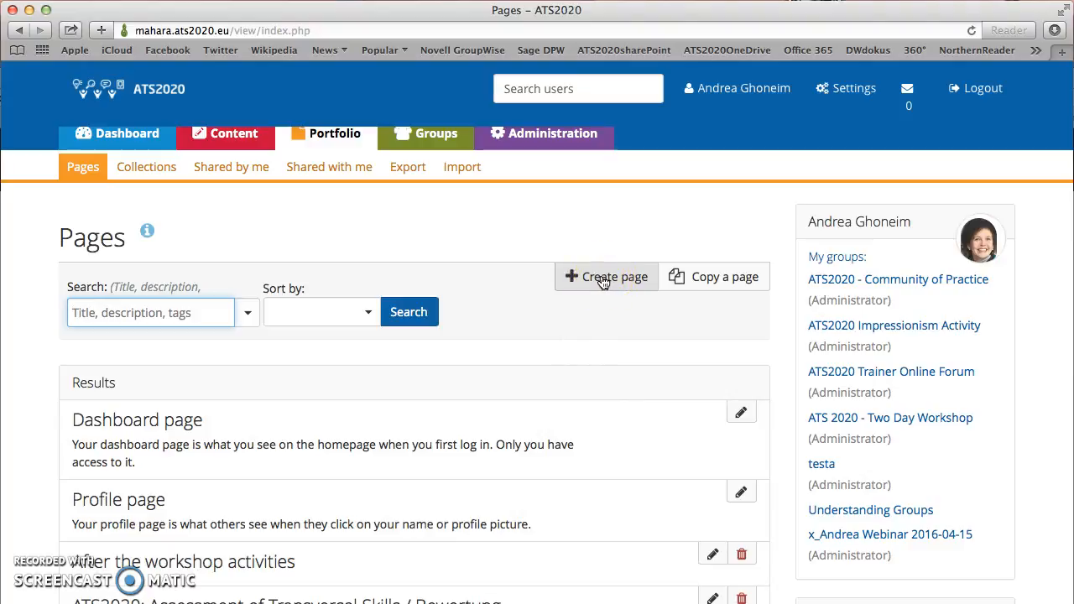
Step: Create a new page titled 'Mahara: How to create pages and how to share them'
left_click(603, 280)
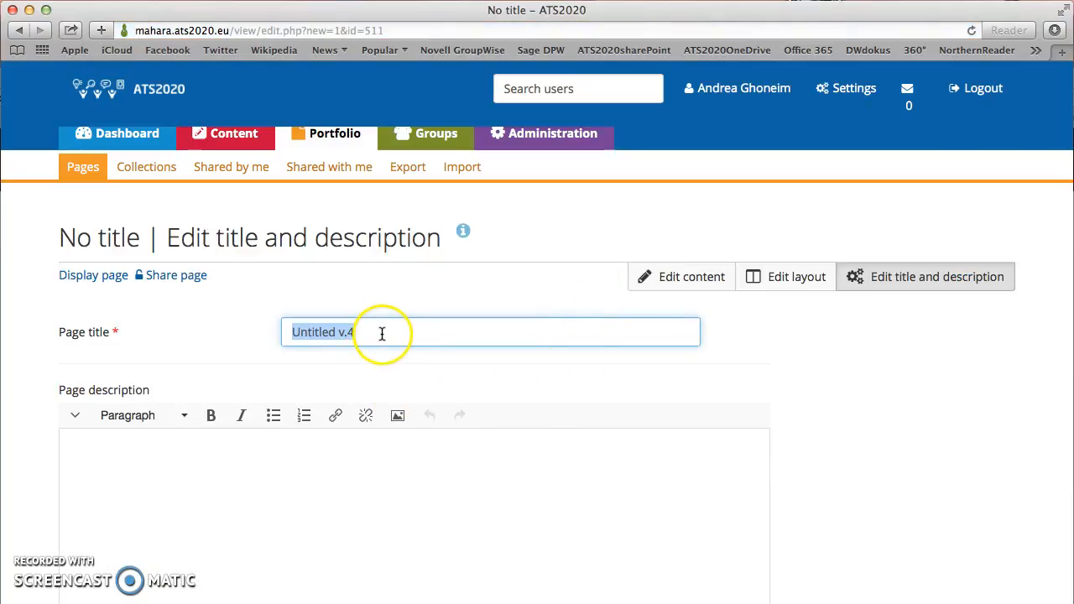
left_click_drag(375, 334, 256, 342)
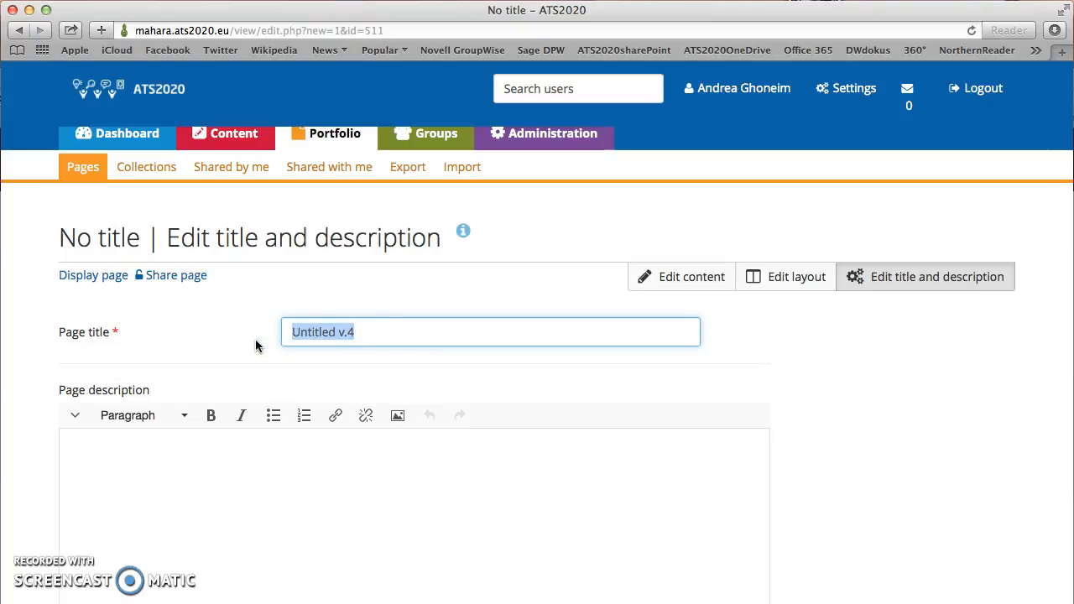
type("Maha")
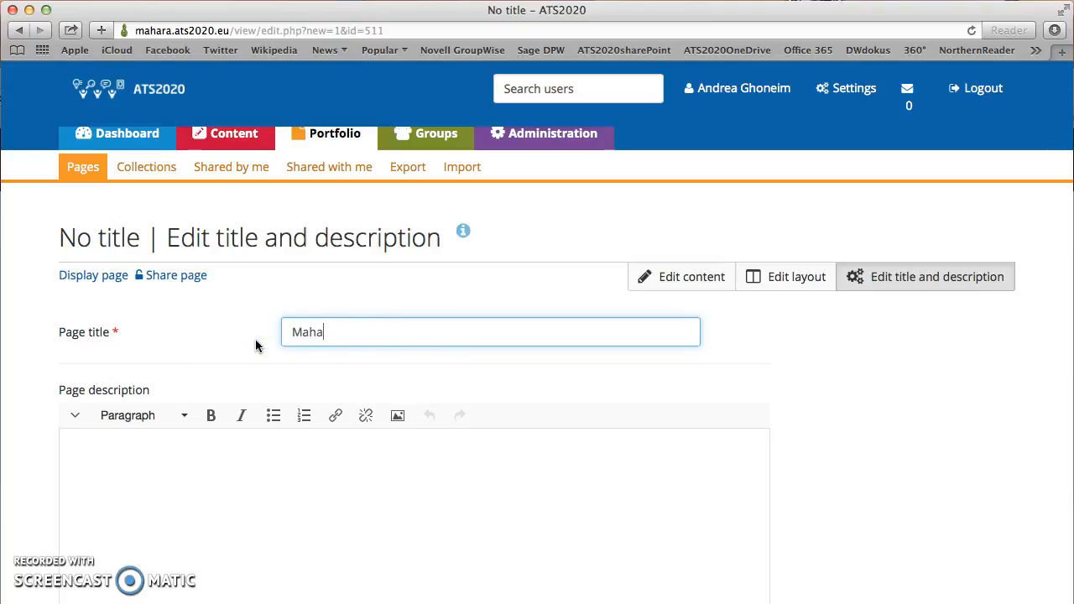
type("ra: How to cre")
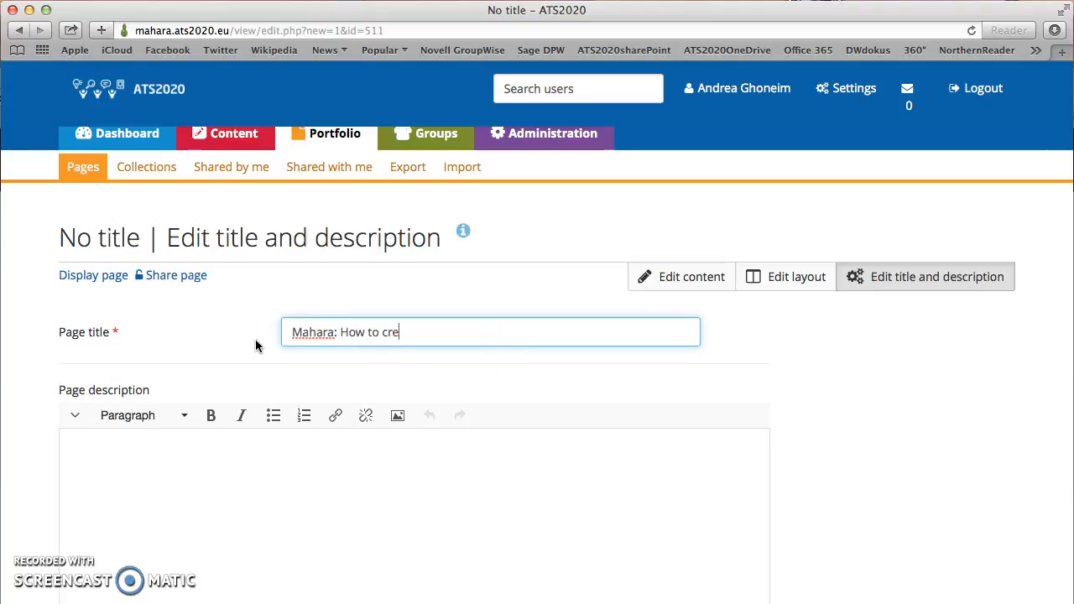
type("ate pages and sha")
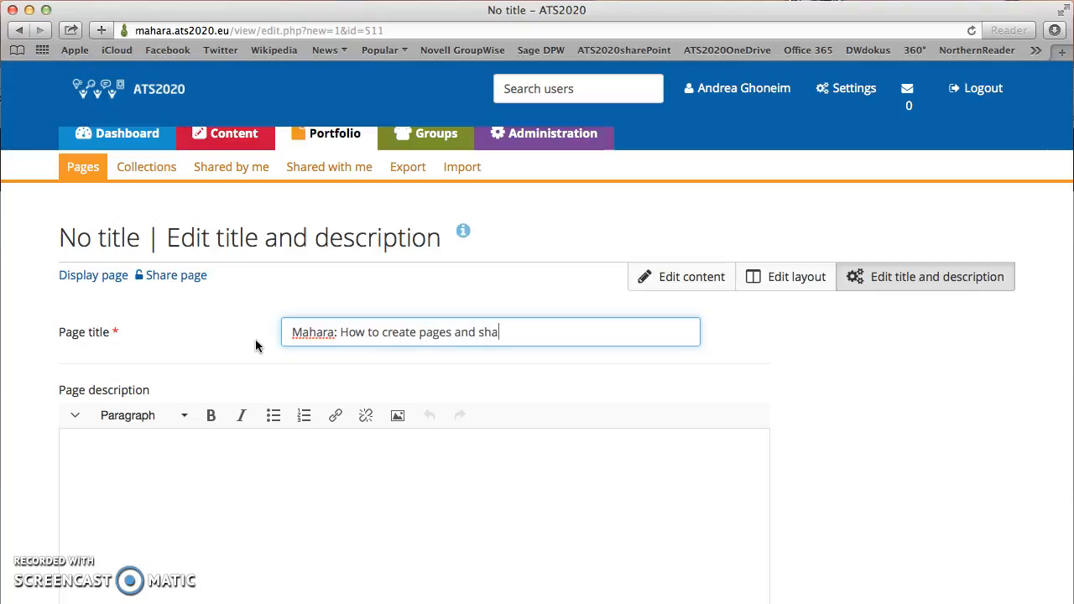
key("BackSpace")
key("BackSpace")
key("BackSpace")
type("how to share them")
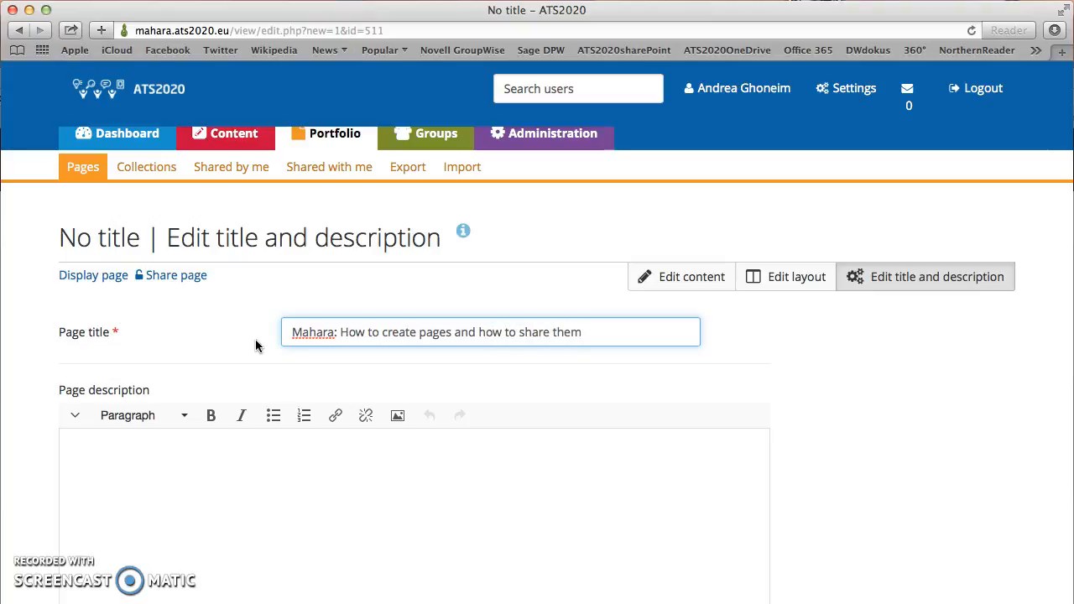
Step: Add the description 'Here, I will show you how to create and share pages in Mahara'
left_click(81, 445)
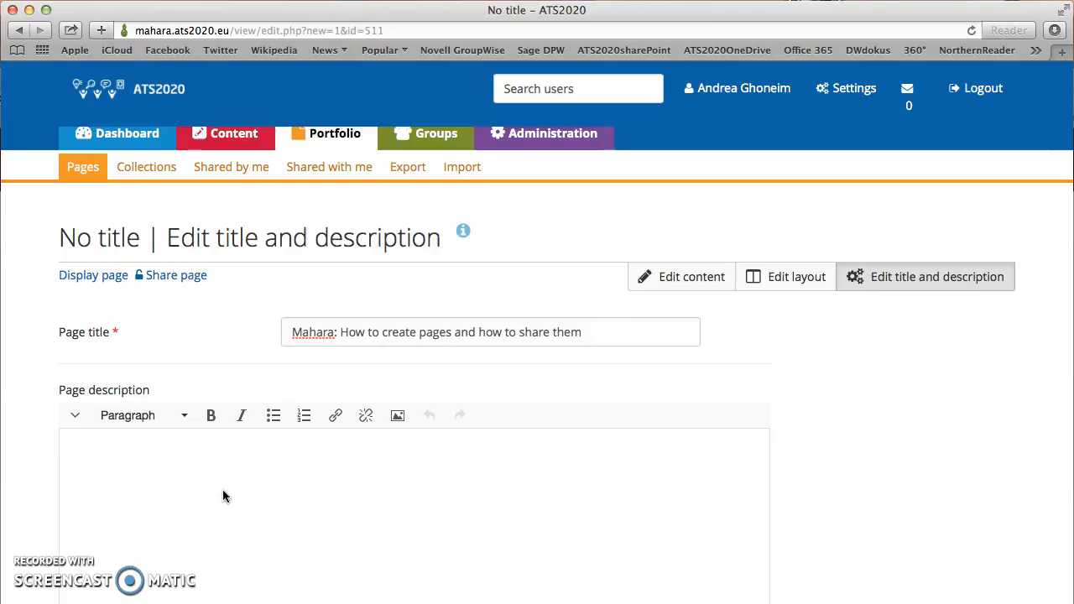
type("Here, I will show you how to")
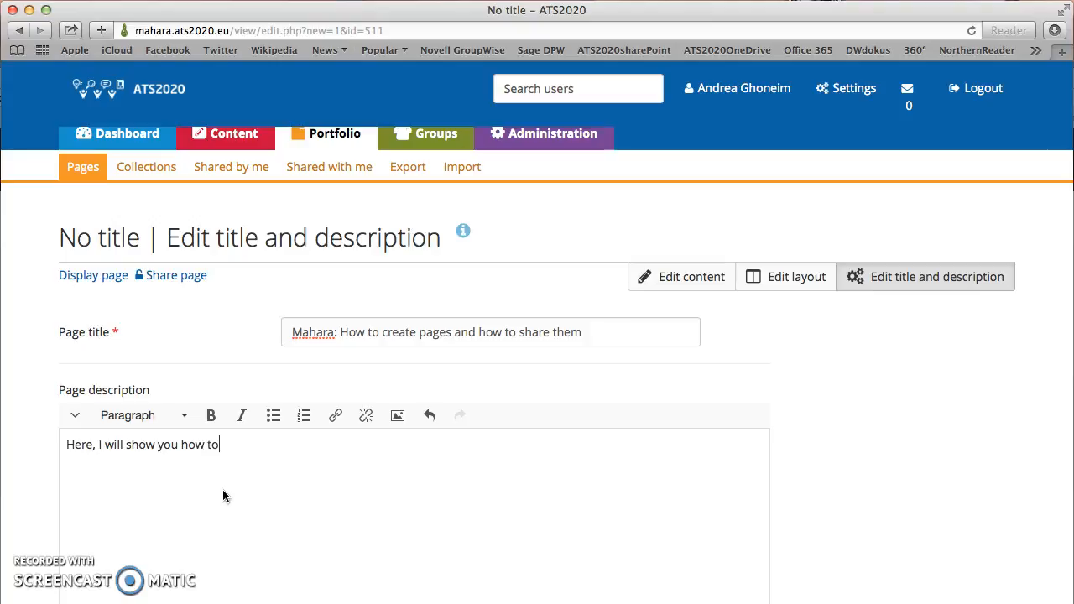
type(" create and share pa")
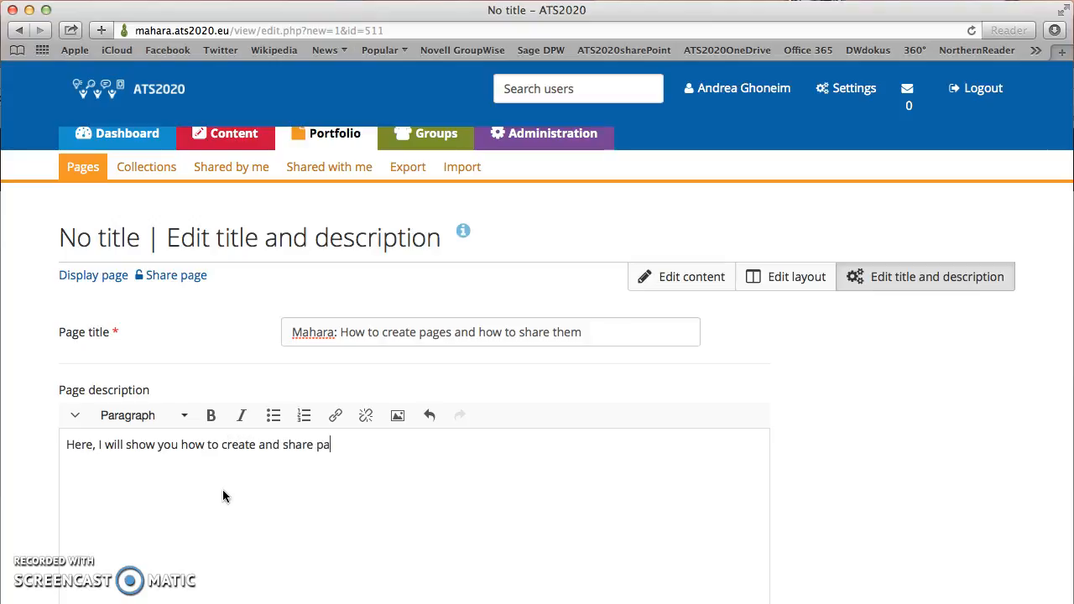
type("ges in Mahara")
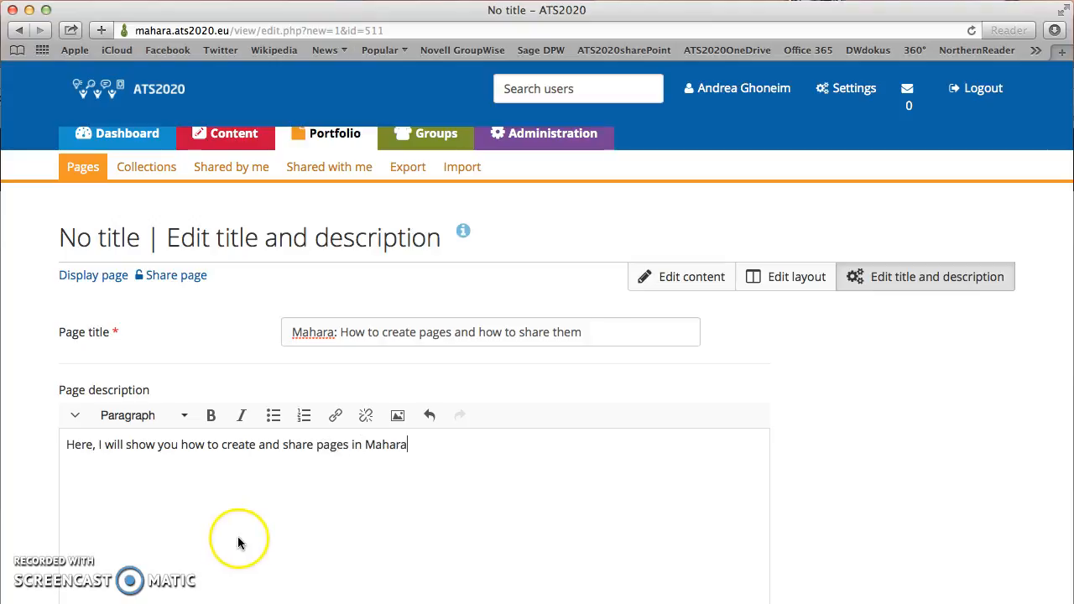
scroll(237, 542, "down", 5)
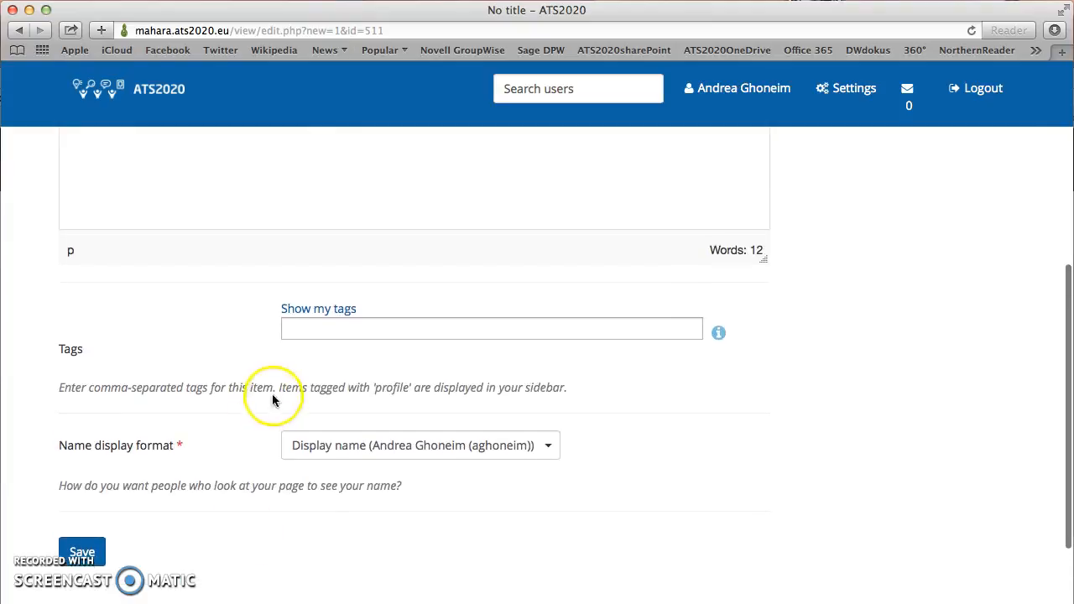
Step: Tag the page ATS2020 and save its title, description and tags
left_click(293, 331)
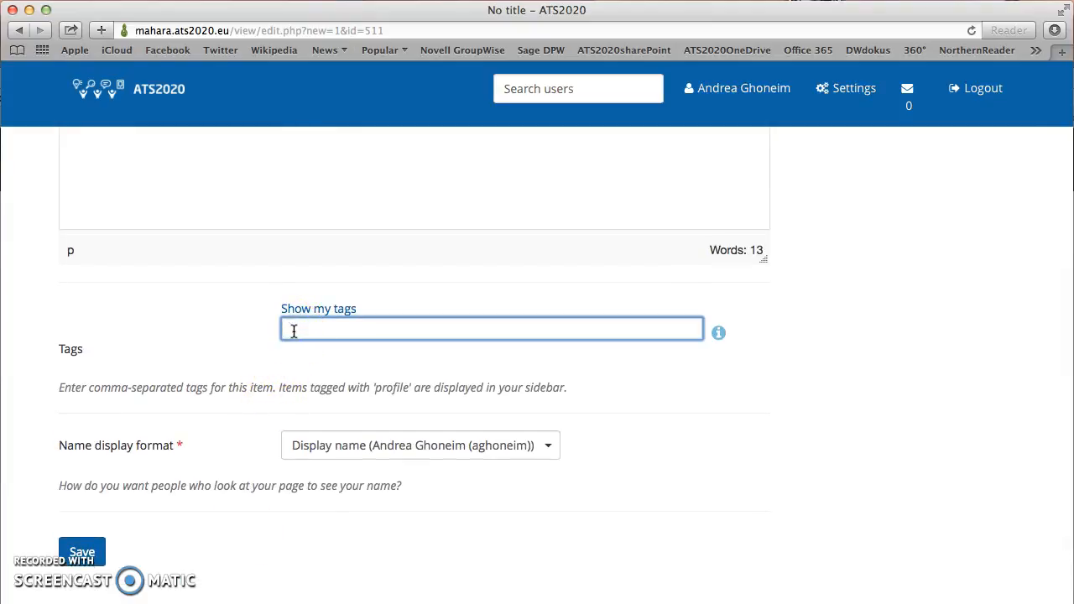
type("aTS2020")
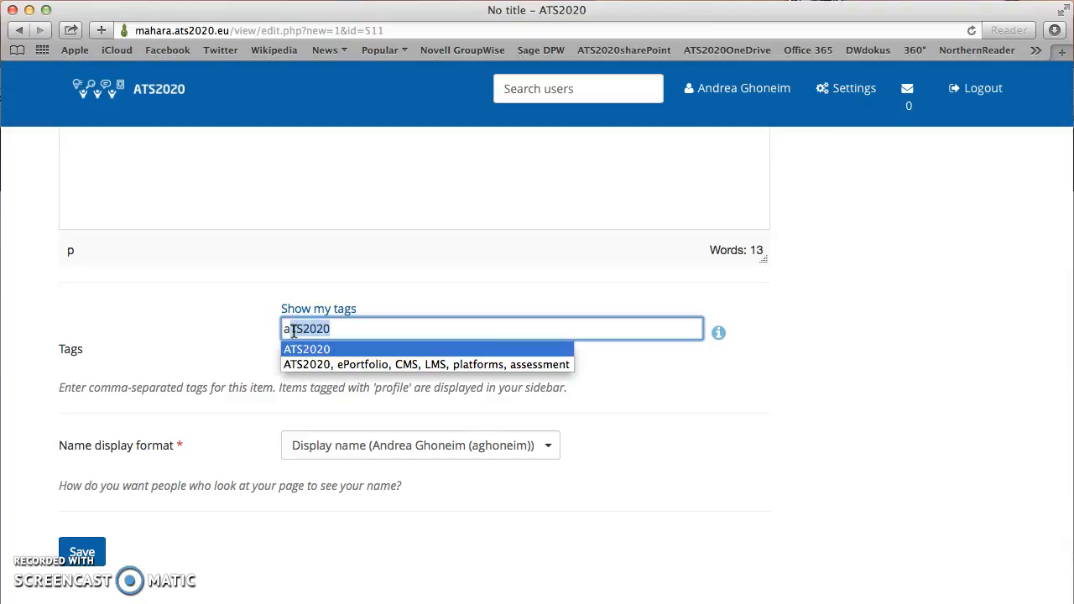
scroll(294, 331, "up", 1)
scroll(294, 331, "down", 1)
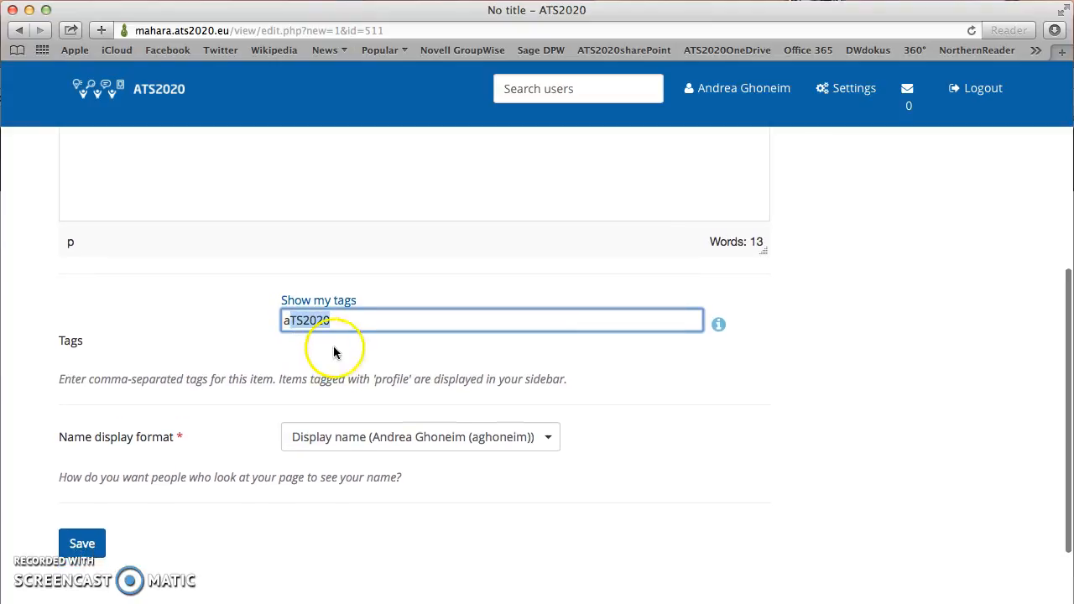
left_click(334, 322)
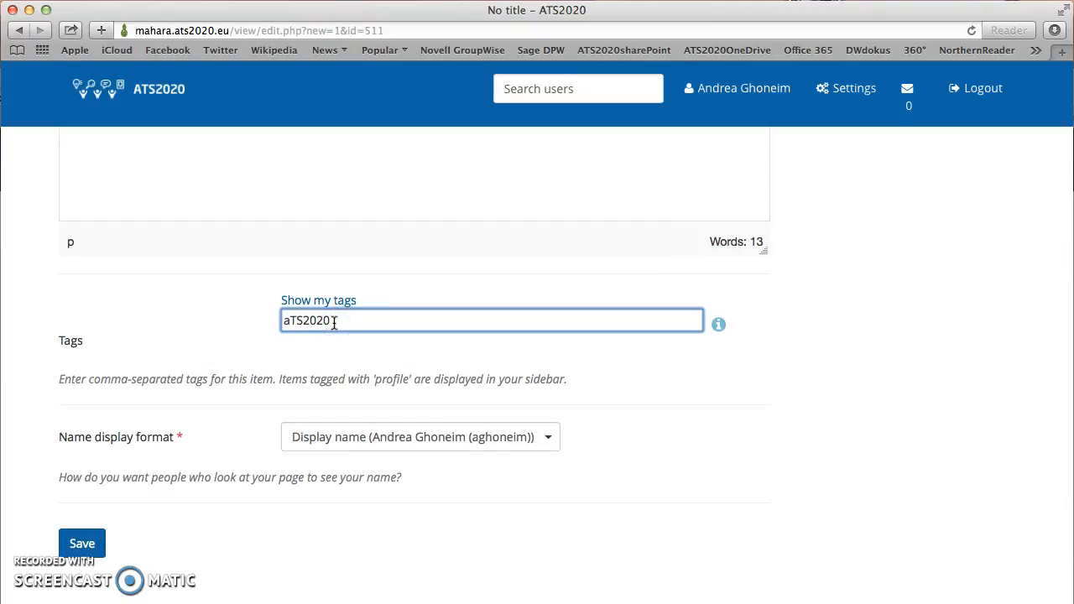
left_click_drag(334, 323, 266, 321)
type("at")
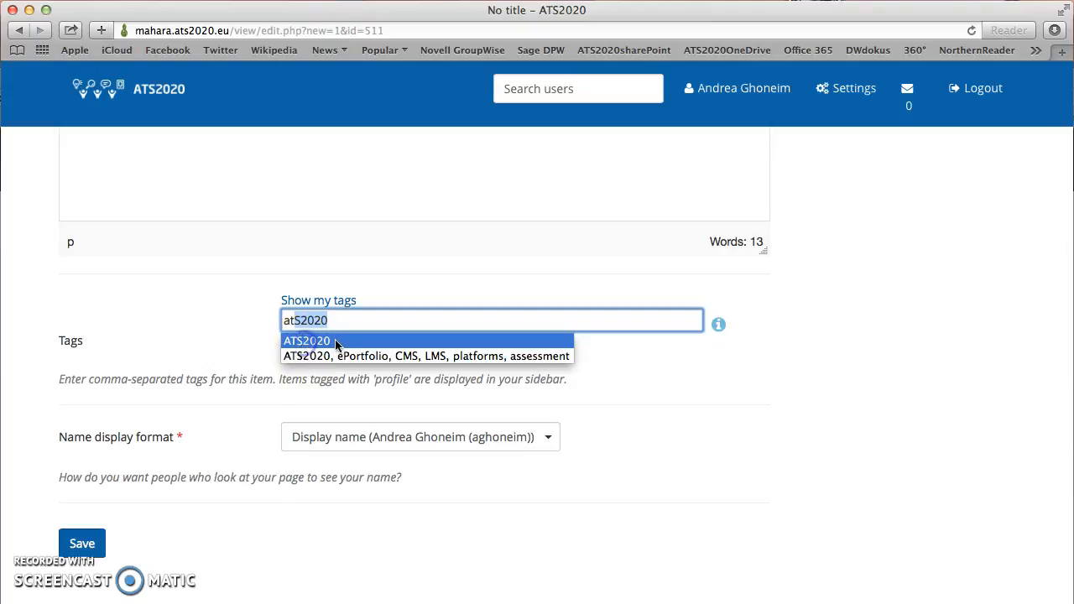
left_click(83, 542)
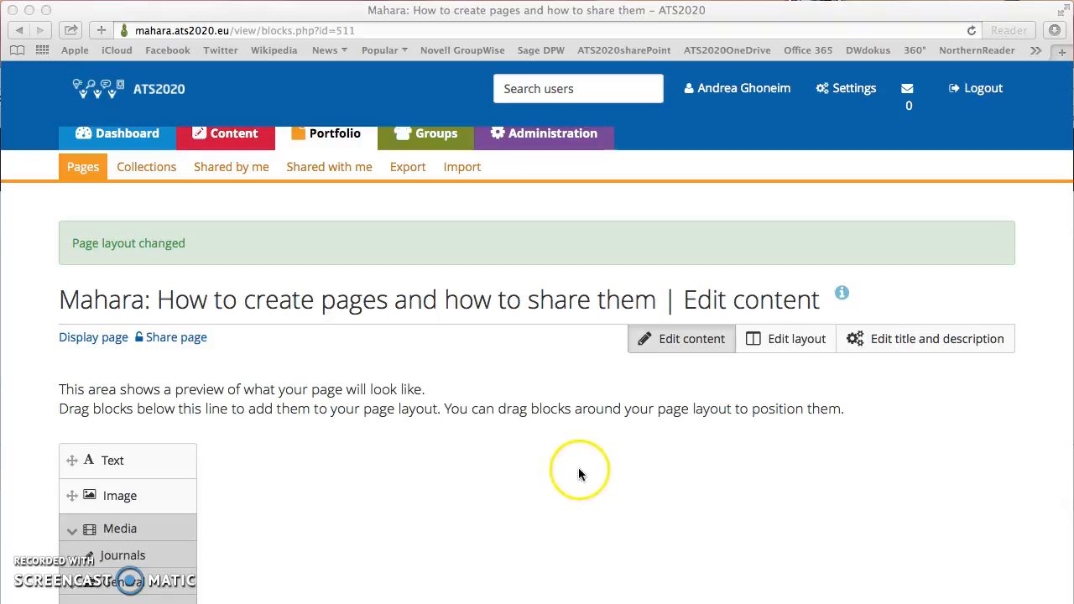
Step: Browse the page's basic and advanced row-based layout options
left_click(776, 339)
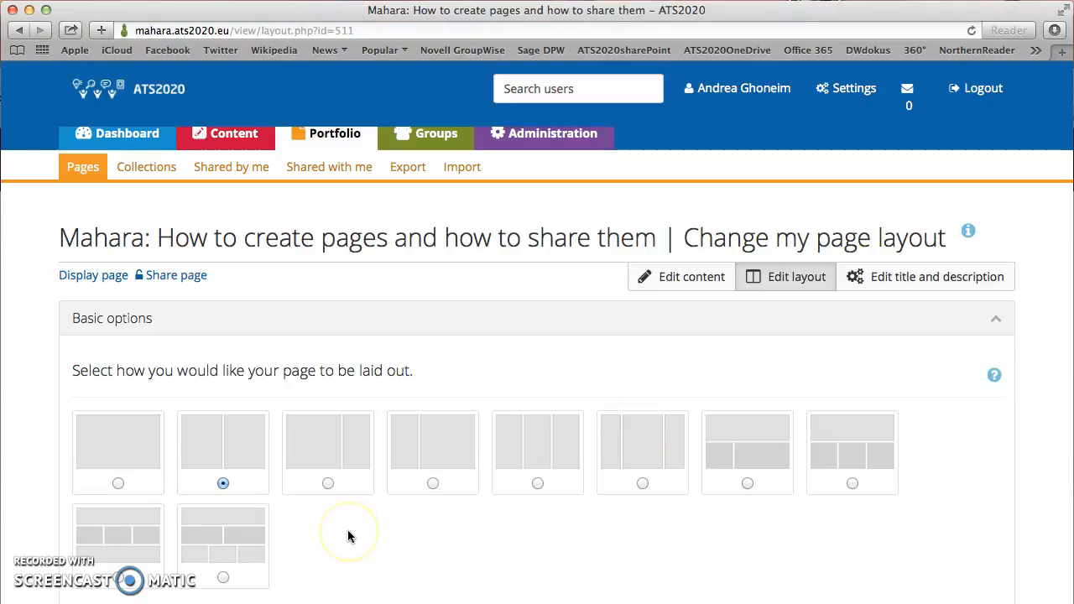
scroll(349, 535, "down", 5)
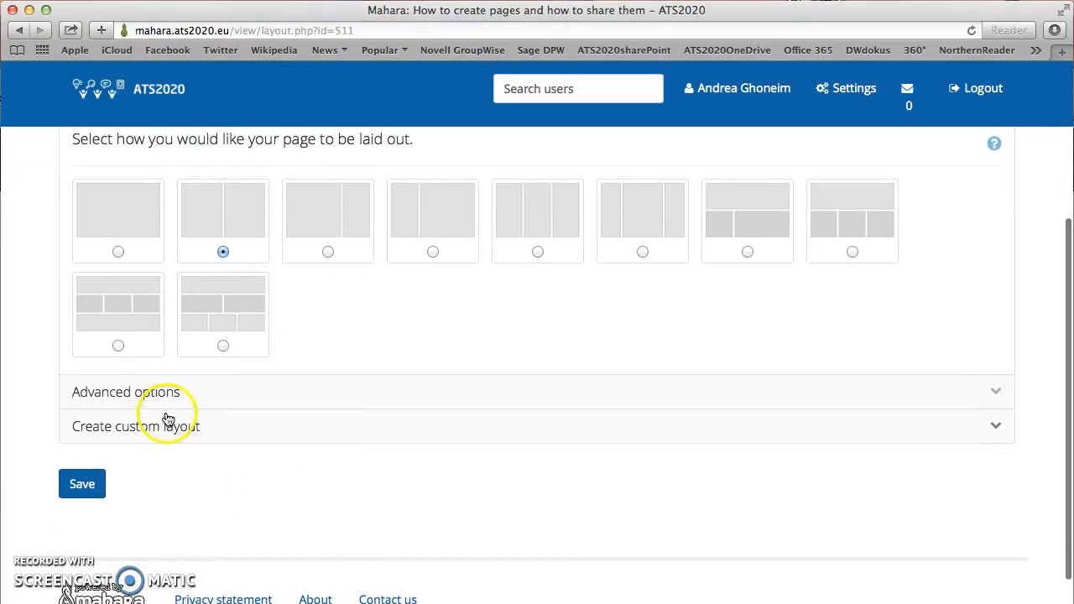
left_click(158, 392)
scroll(162, 404, "down", 5)
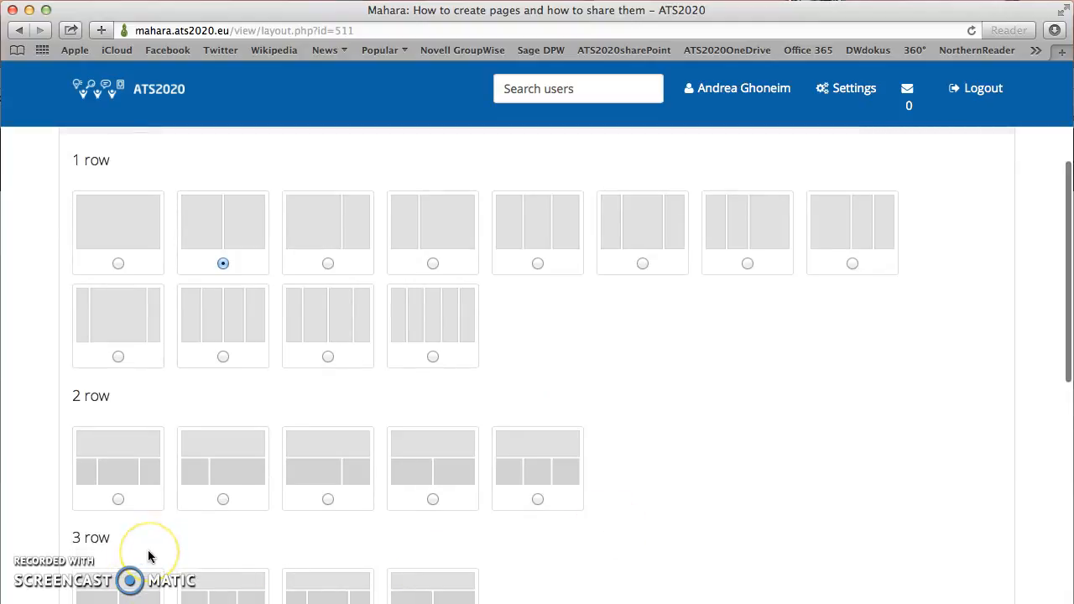
scroll(149, 556, "down", 4)
scroll(148, 556, "up", 2)
scroll(149, 557, "up", 4)
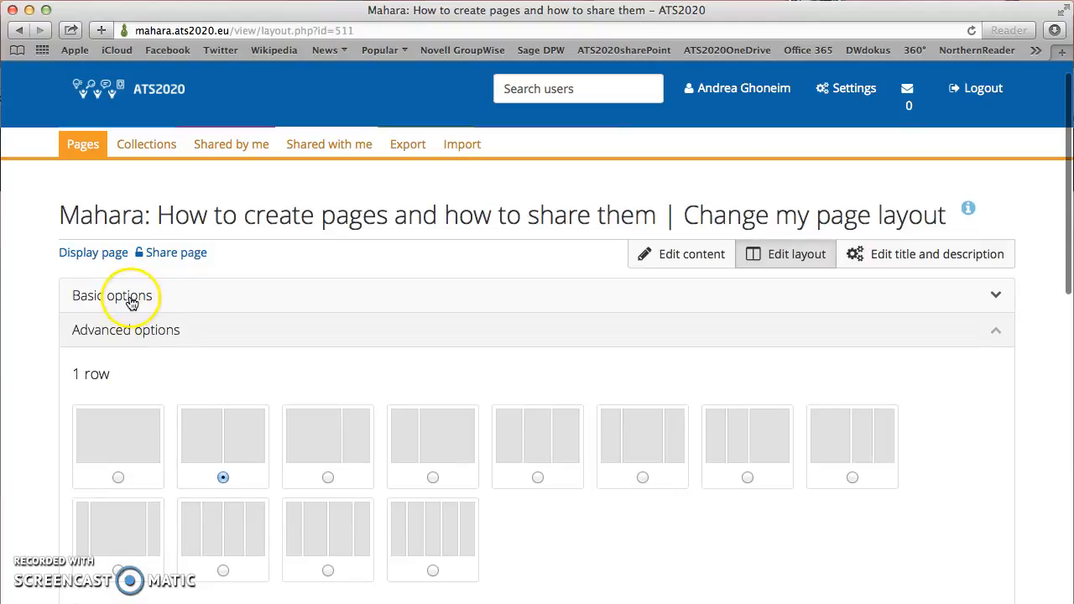
left_click(131, 297)
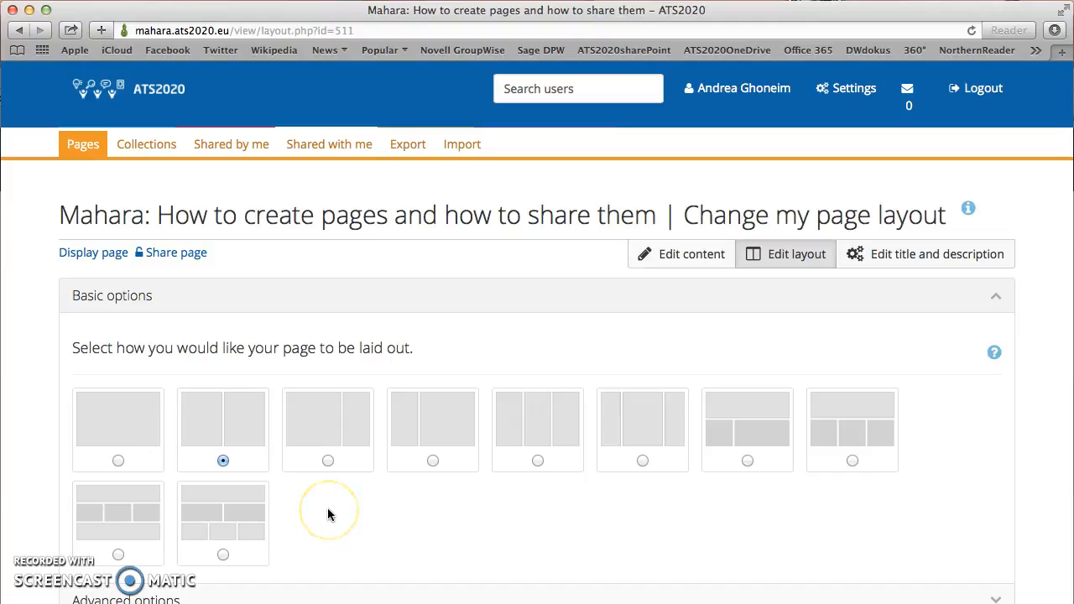
Step: Choose the two-column layout with a wider left column and save it
left_click(337, 524)
left_click(223, 554)
left_click(213, 531)
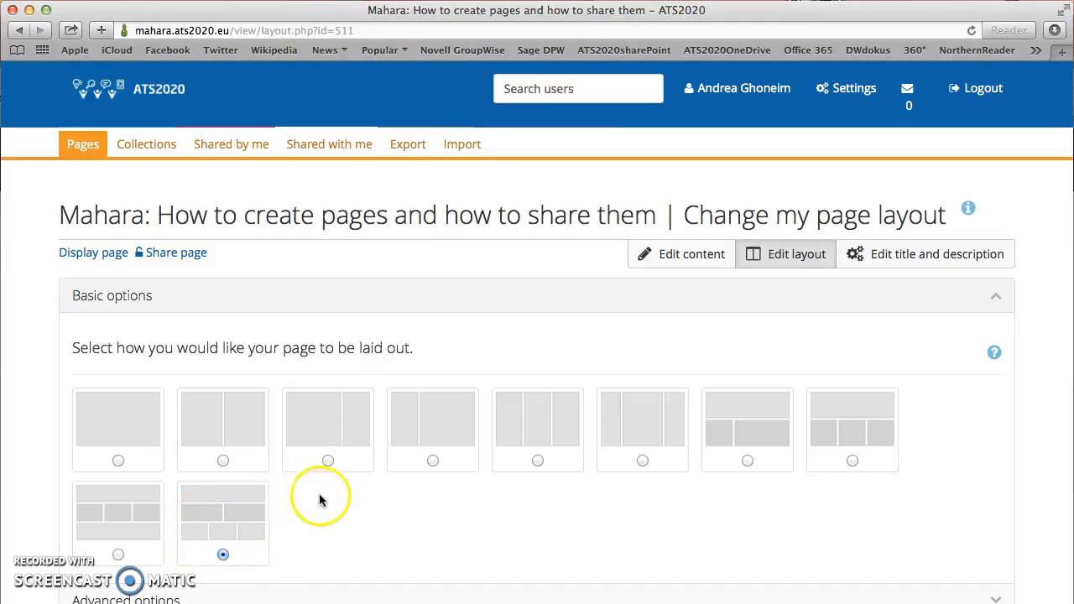
left_click(223, 460)
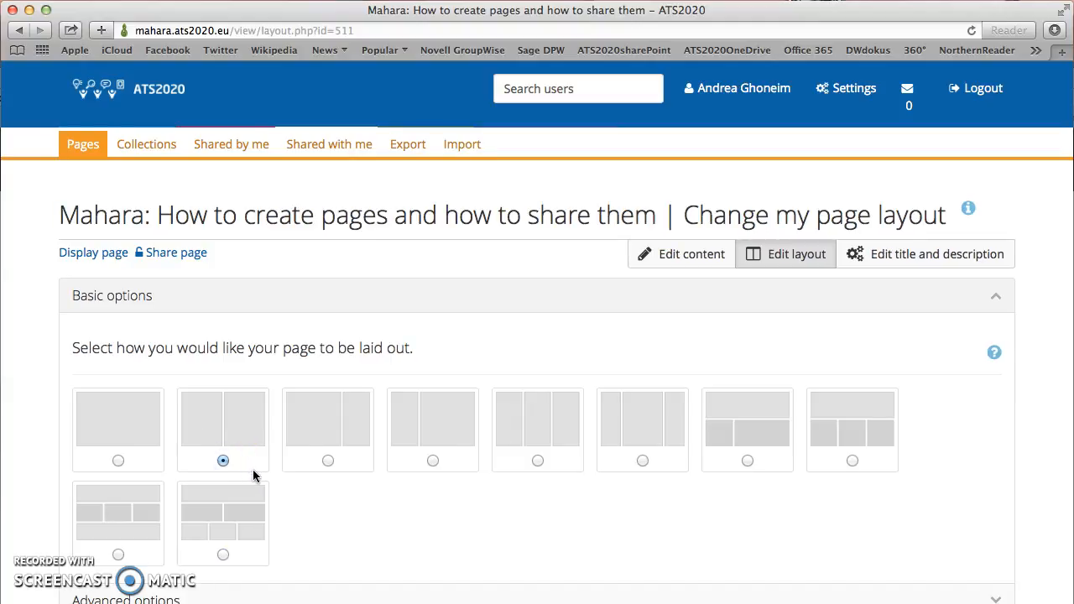
left_click(253, 469)
left_click(327, 461)
scroll(367, 518, "down", 5)
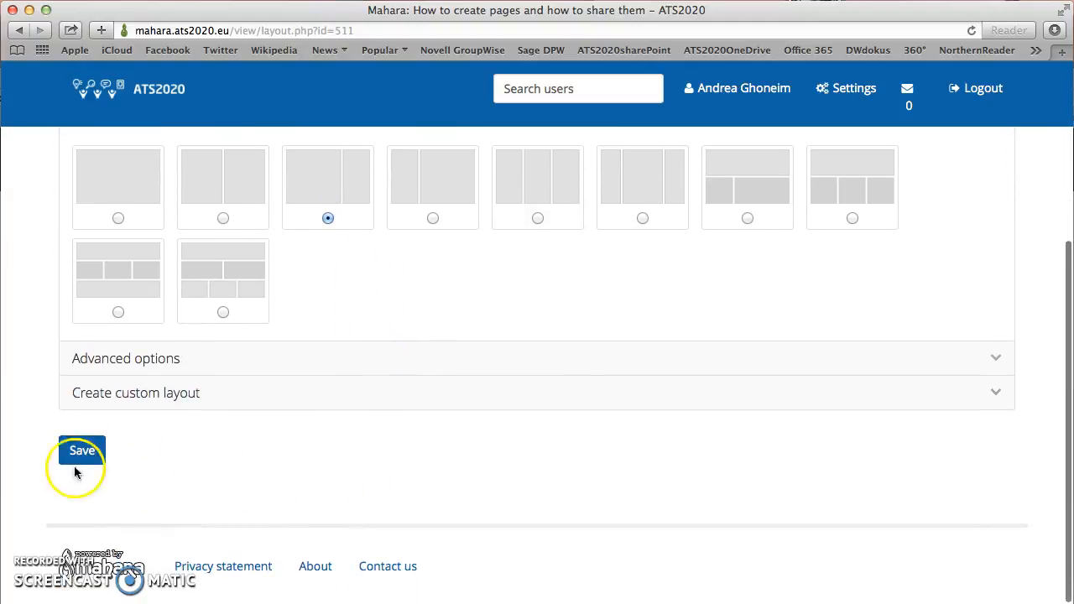
left_click(76, 457)
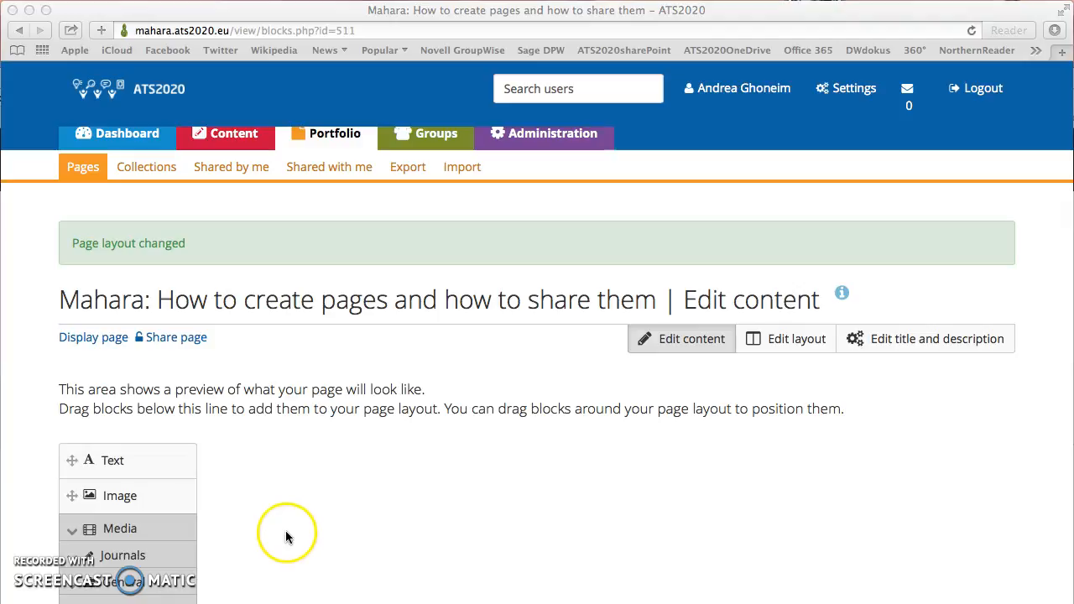
Step: Drag a Text block onto the page and move it into the narrow right column
left_click(130, 462)
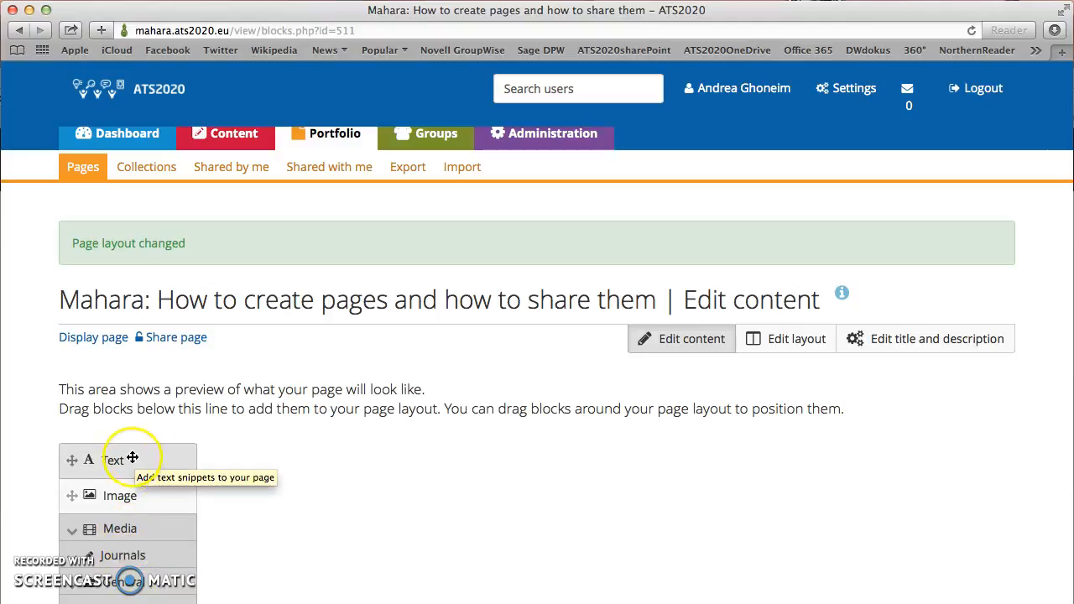
left_click_drag(118, 462, 312, 465)
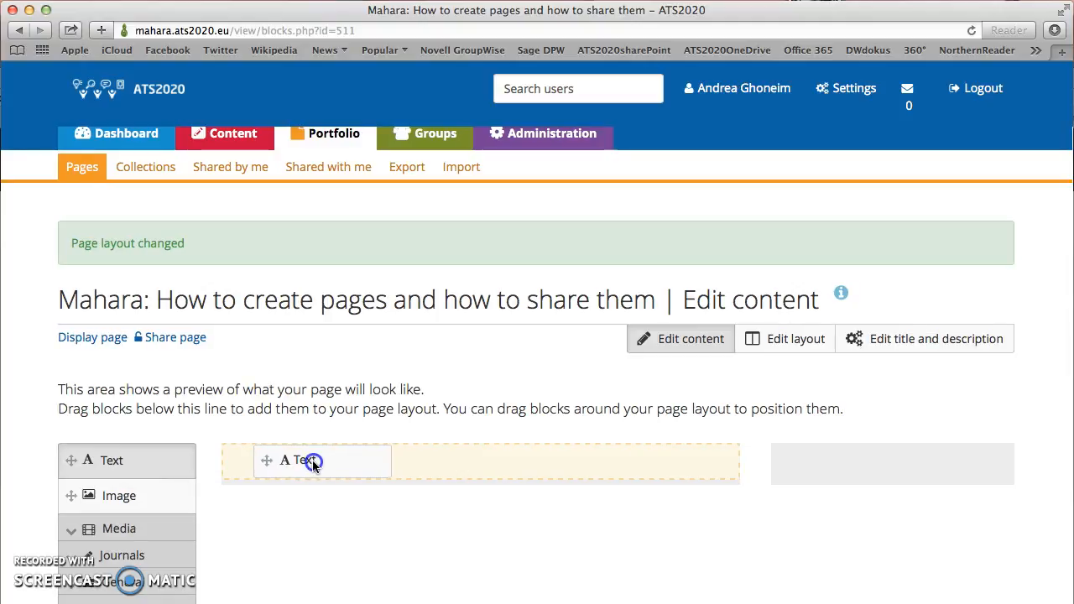
left_click_drag(312, 460, 845, 466)
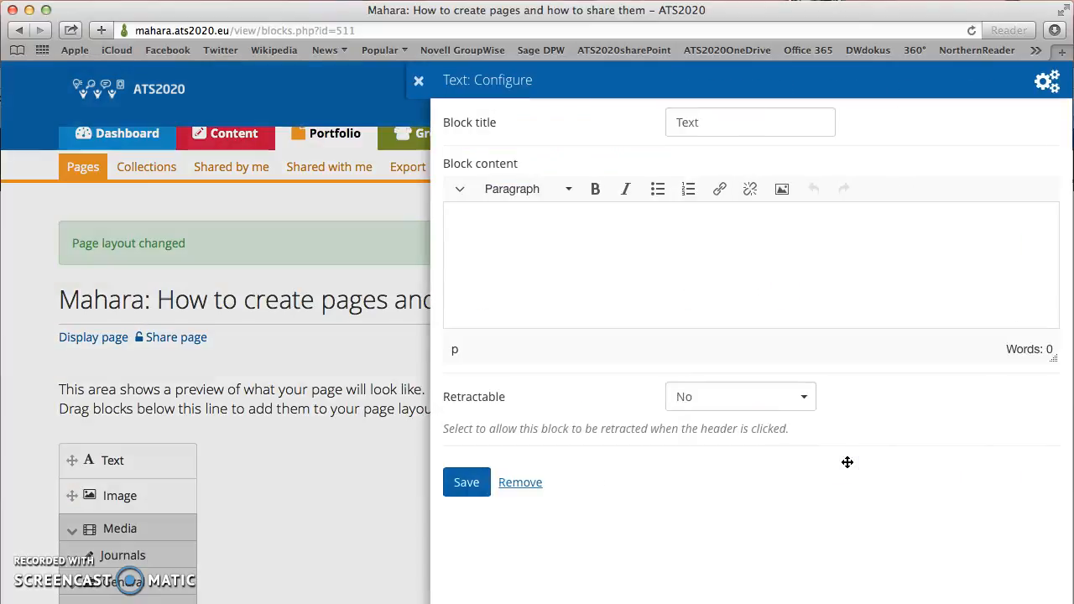
Step: Title the text block 'Creating pages is fun!' and enter 'I can enter as much text as I want :-)'
left_click(699, 122)
left_click_drag(697, 122, 673, 122)
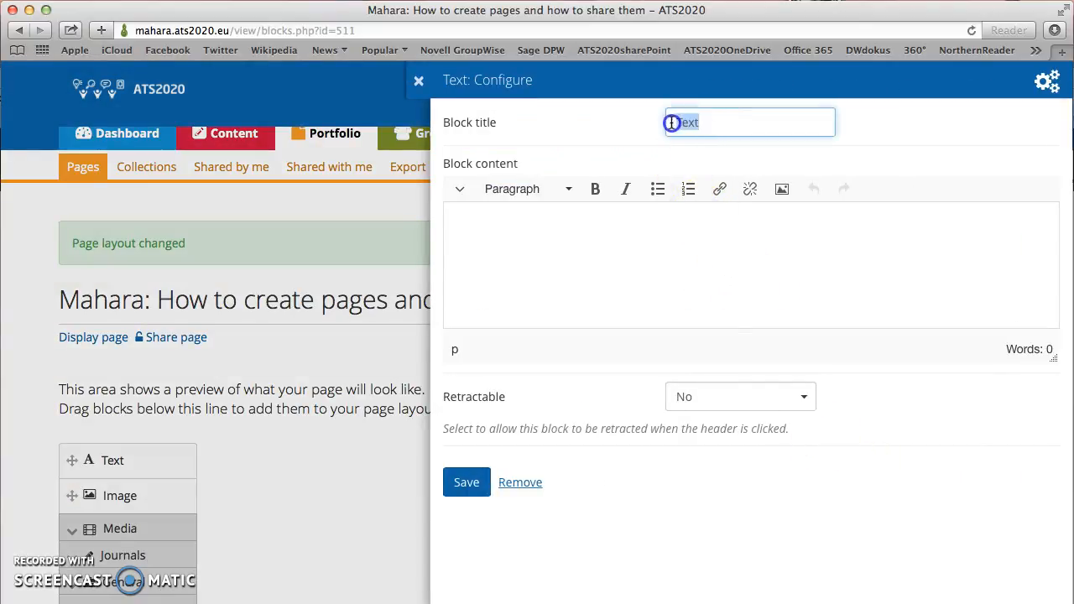
type("Creating pages is fun!")
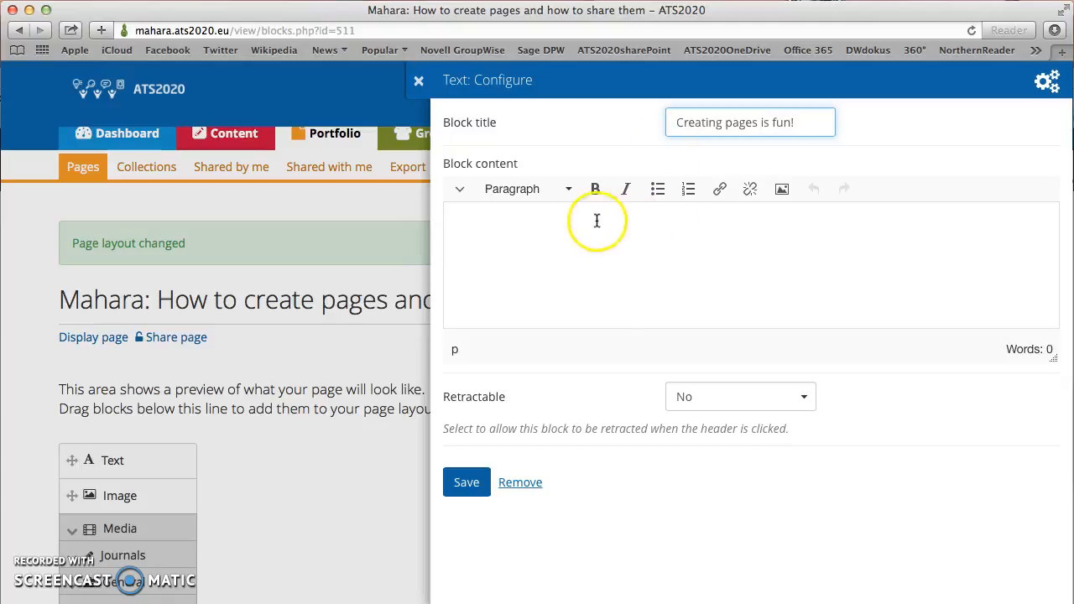
left_click(474, 219)
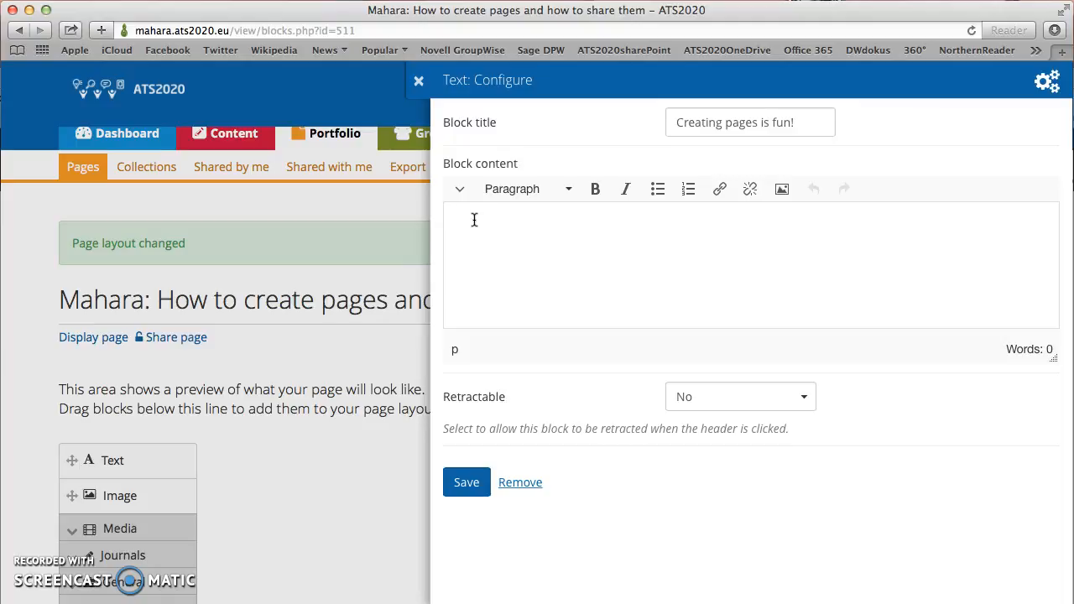
type("I can e")
type("nter as much")
type(" tex")
key("BackSpace")
type("xt as I")
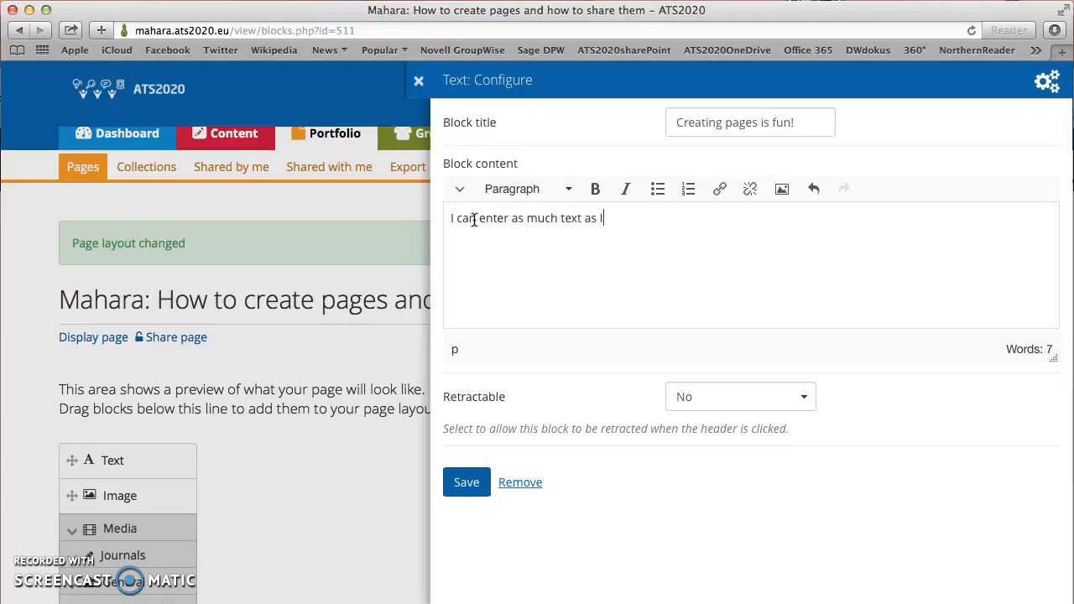
type(" want :-)")
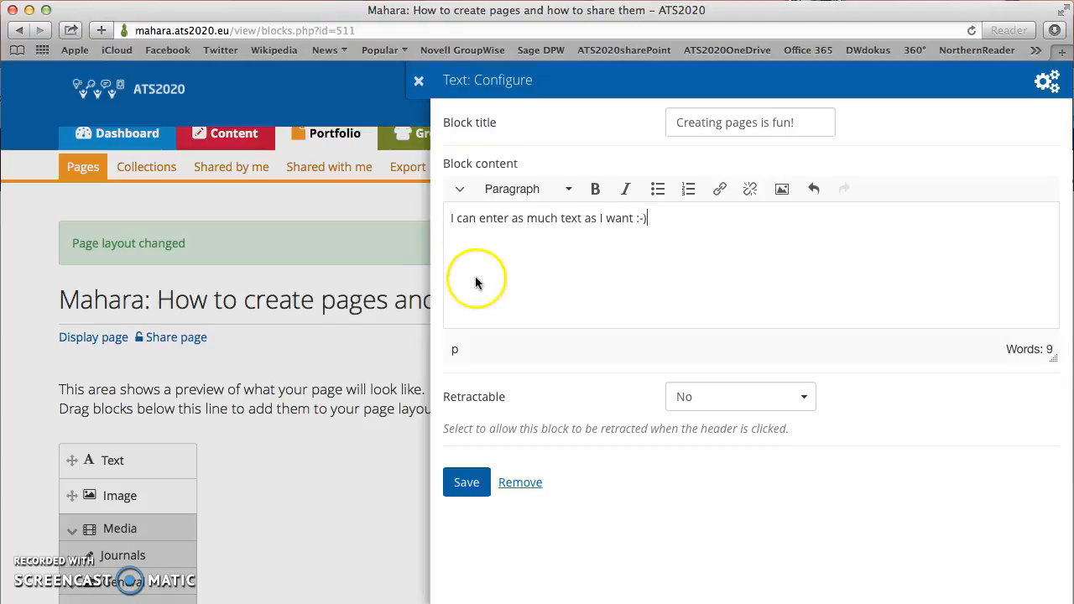
Step: Check the expanded toolbar and emoticons without inserting any, then save the text block
left_click(461, 191)
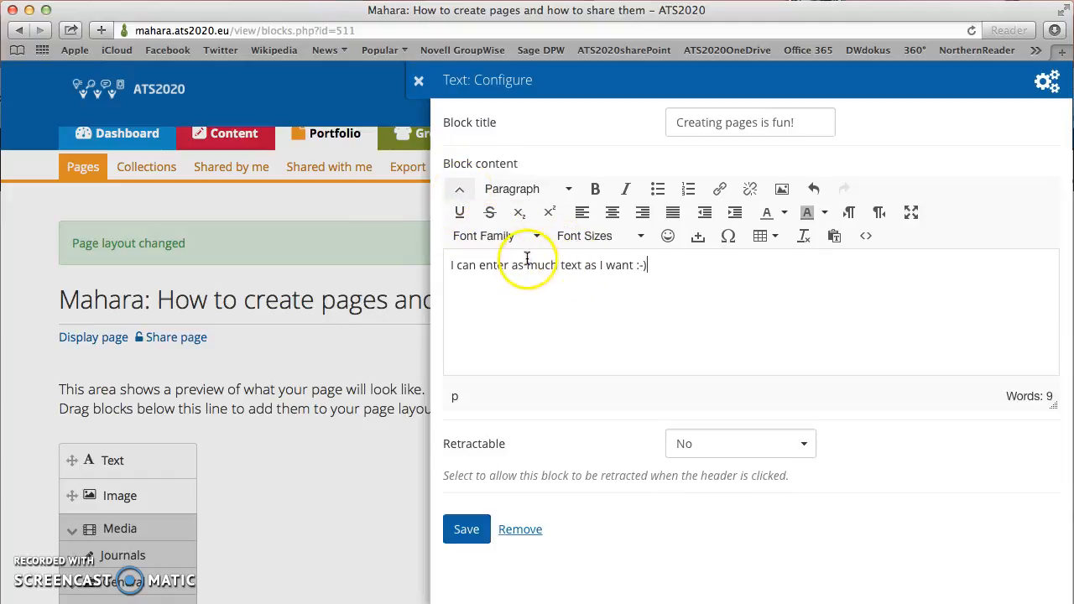
type("-)")
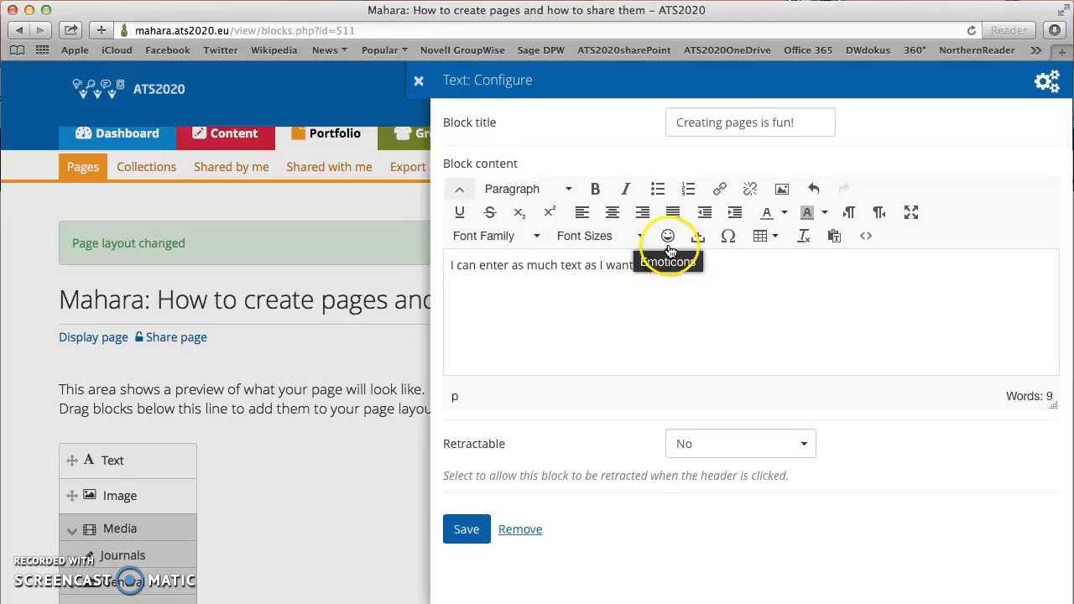
left_click(668, 241)
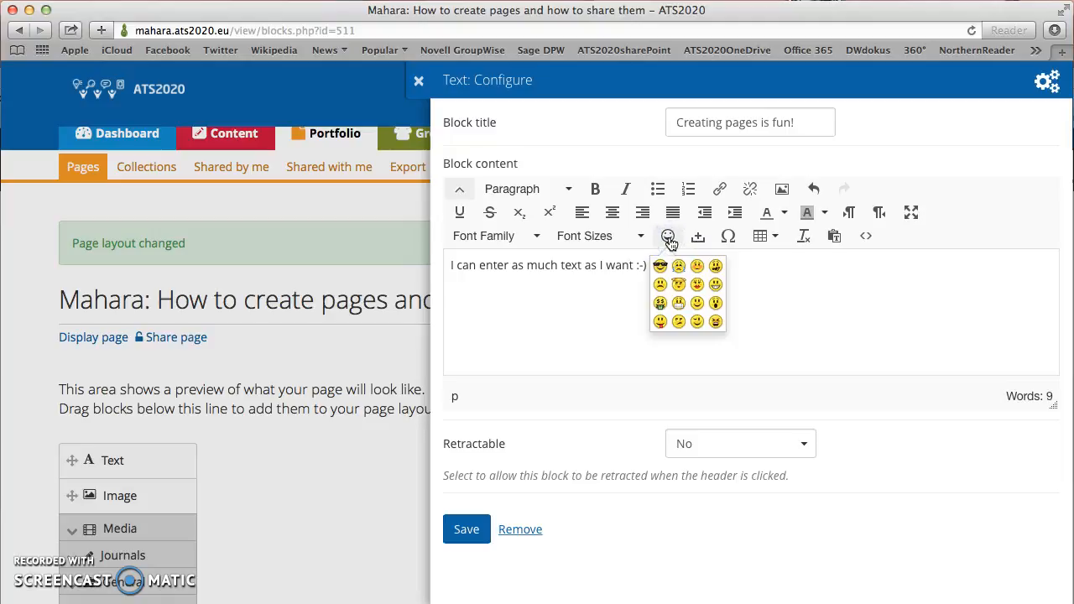
left_click(669, 239)
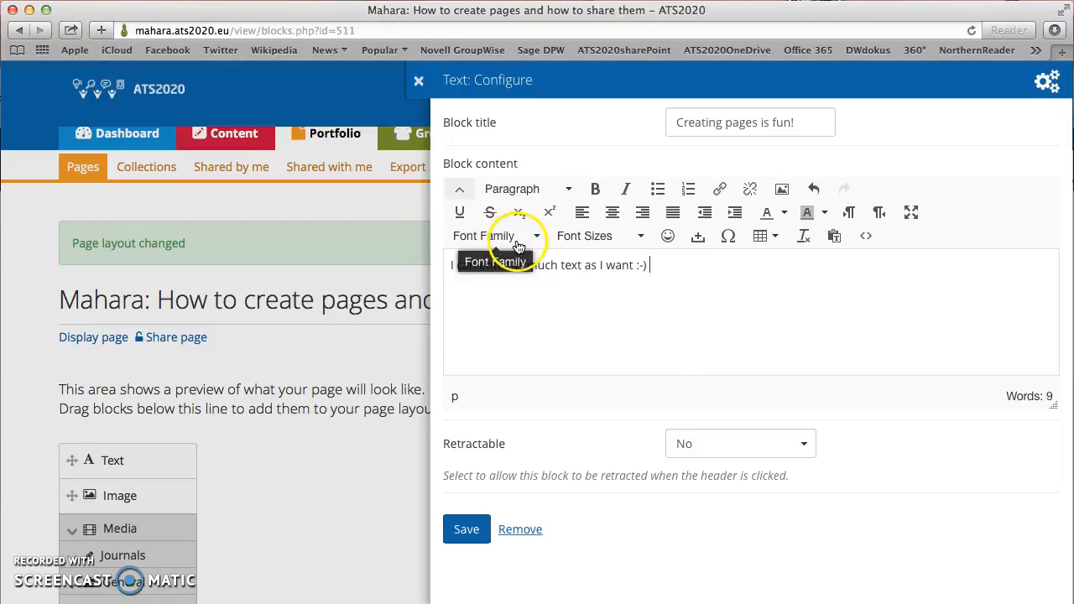
double_click(570, 265)
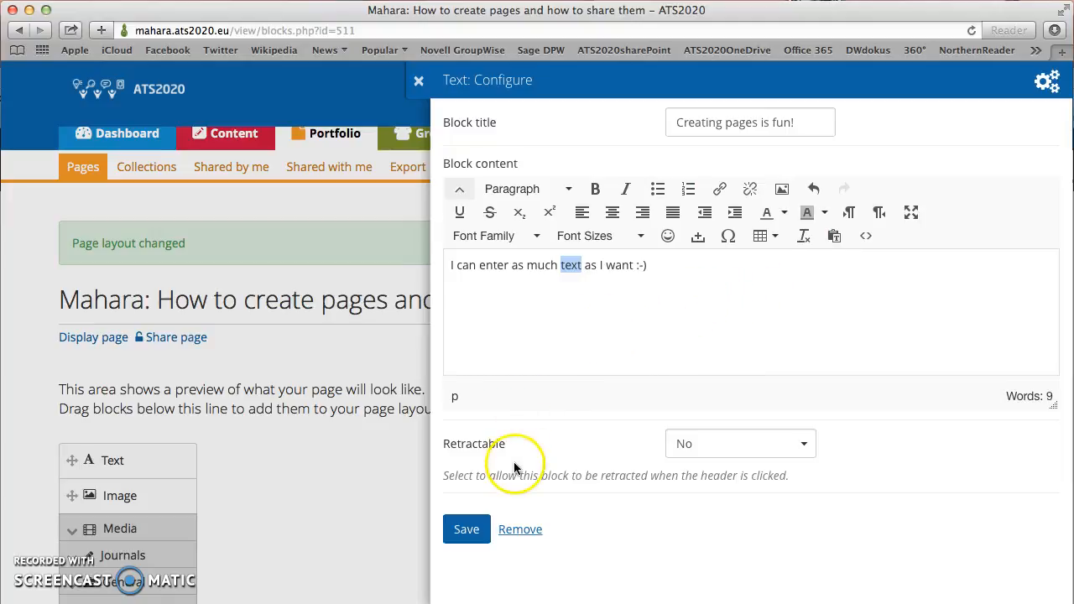
left_click(465, 531)
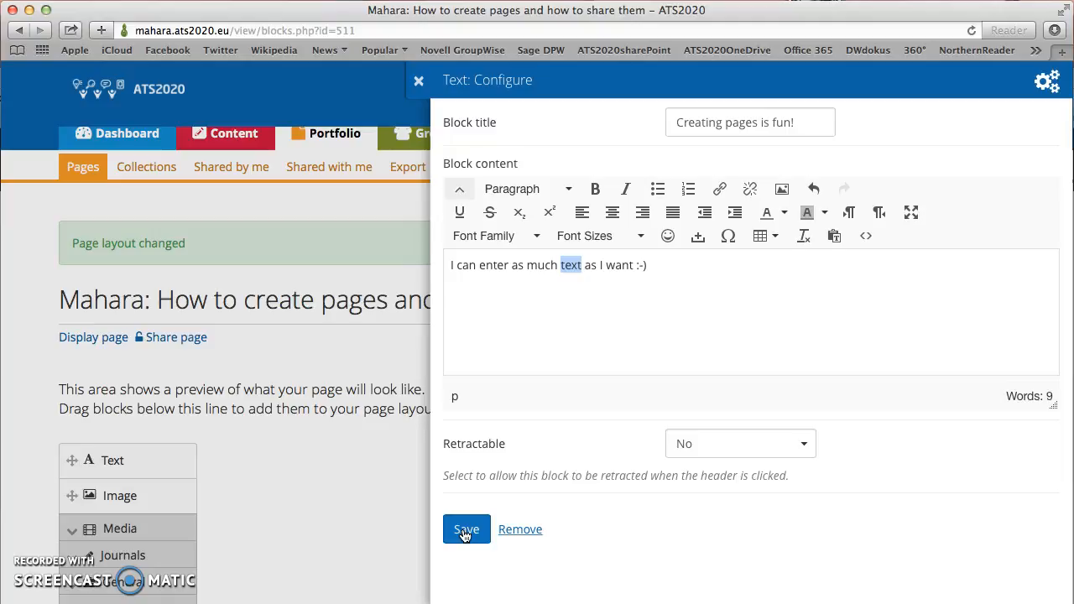
left_click(466, 529)
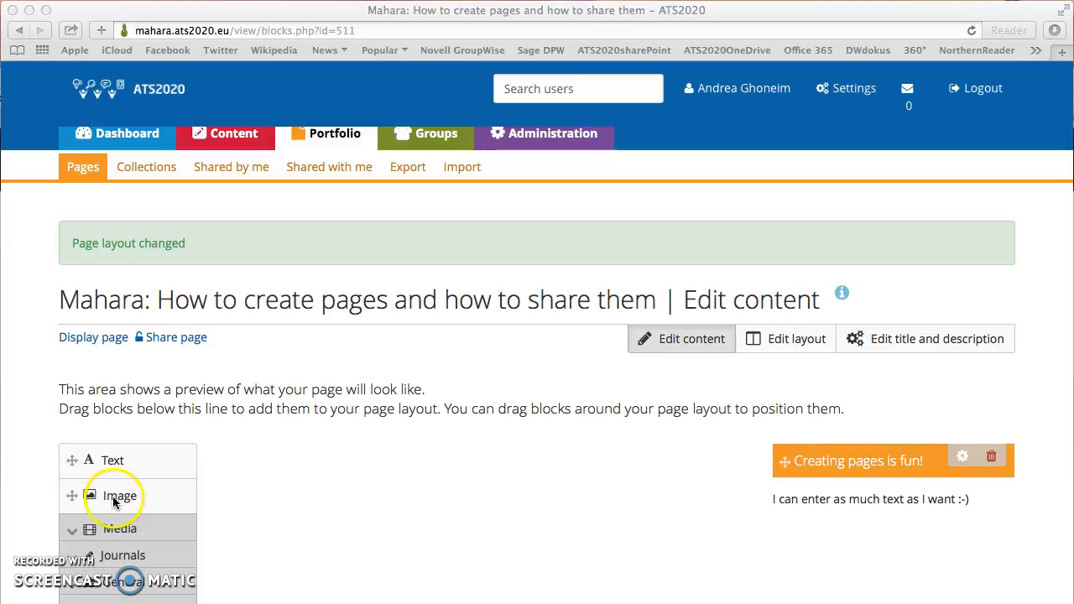
Step: Add an Image block at the top of the column through the Add block dialog
left_click(99, 495)
left_click(104, 496)
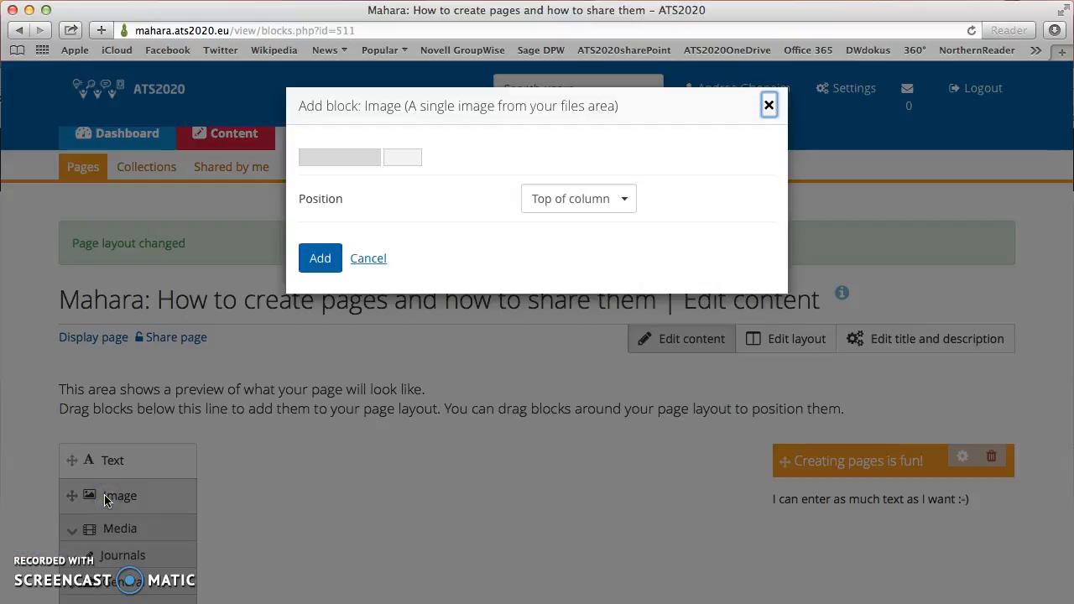
left_click(211, 501)
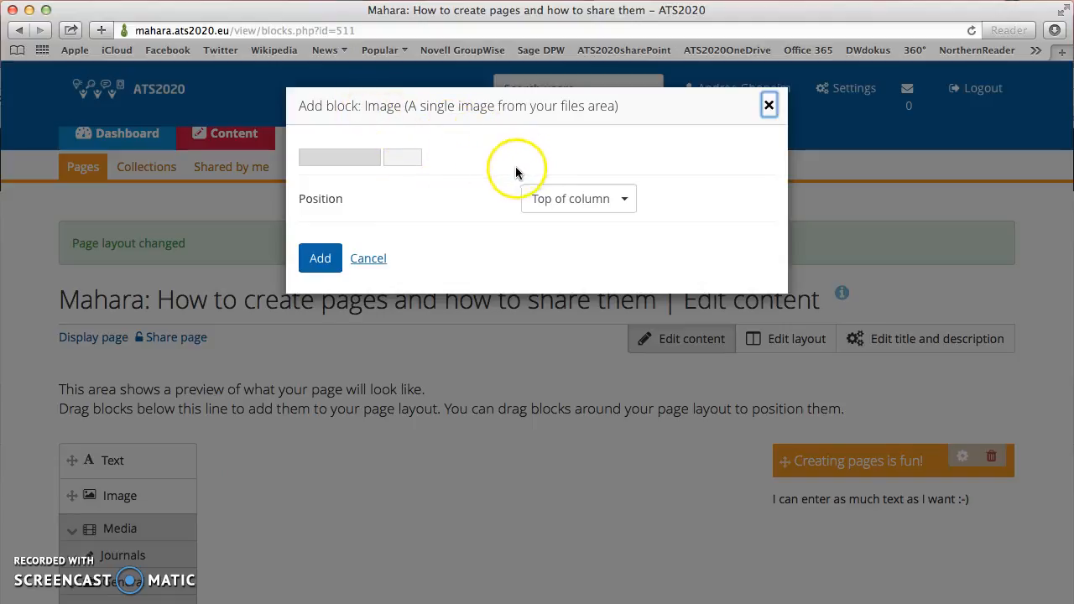
left_click(317, 262)
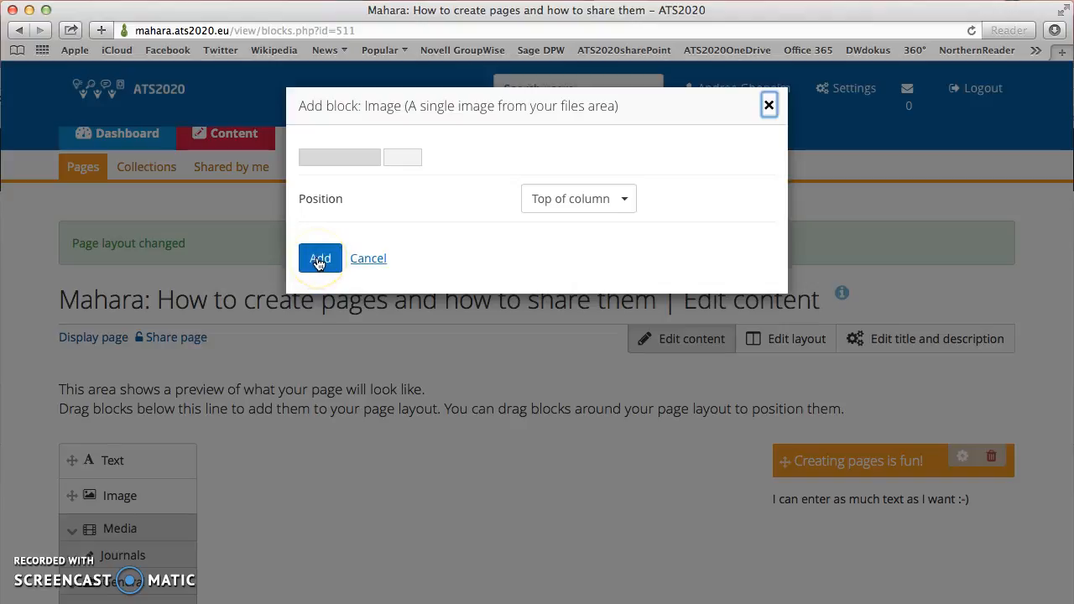
left_click(318, 260)
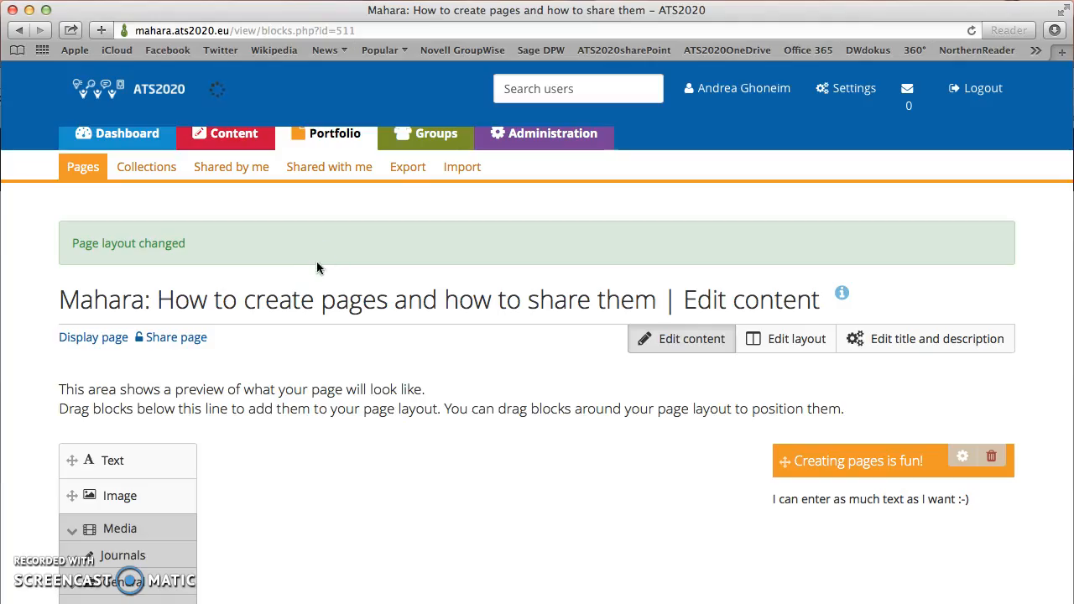
left_click(344, 375)
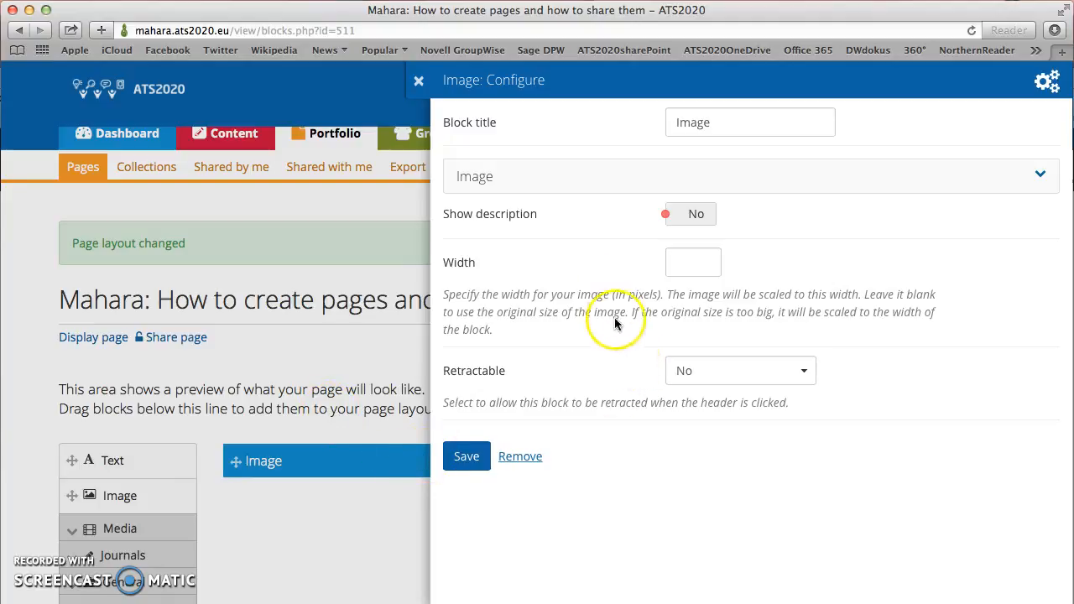
Step: Retitle the image block 'Apple Blossom' and start choosing an image file to upload
left_click(710, 125)
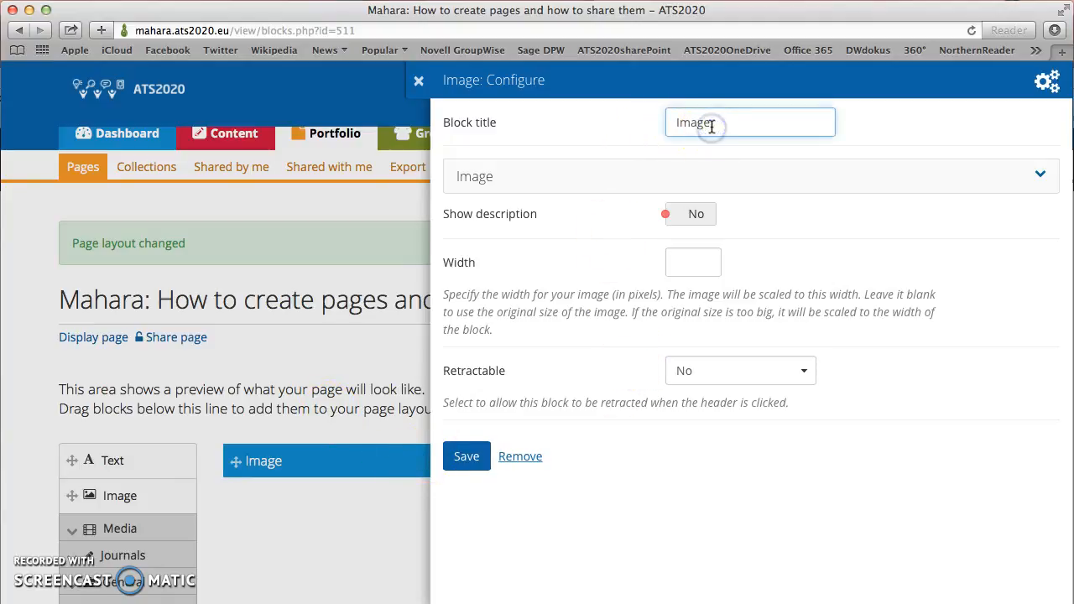
left_click_drag(709, 125, 688, 126)
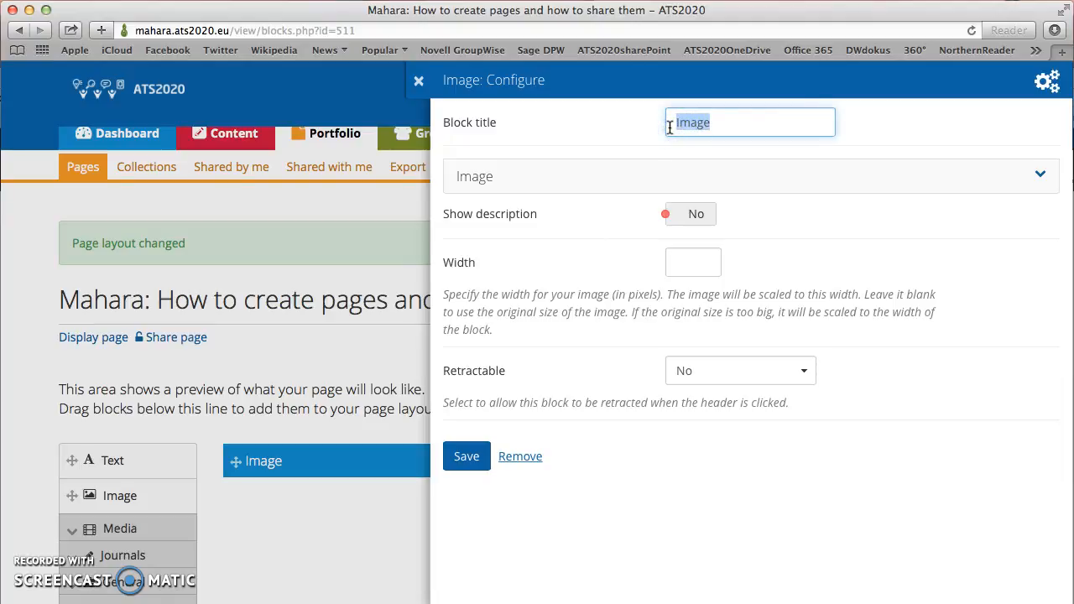
type("Apple")
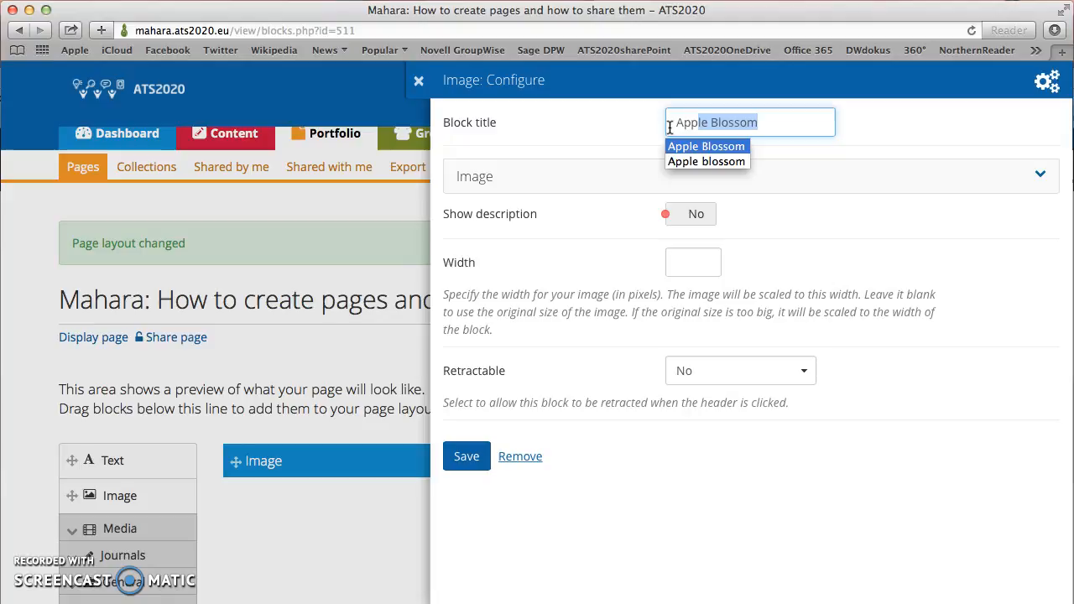
type(" Blossom")
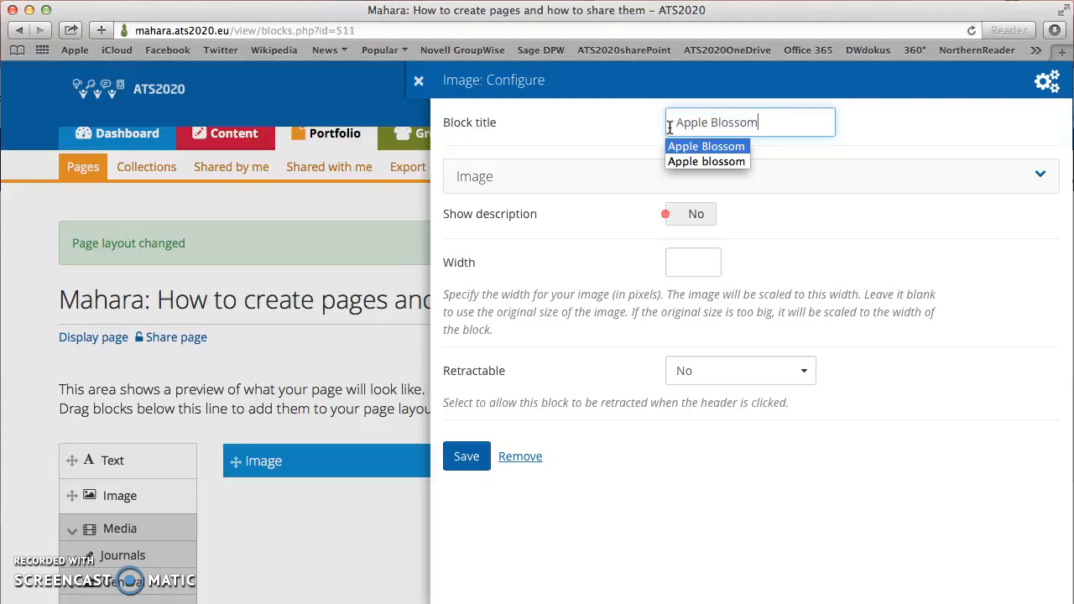
left_click(635, 174)
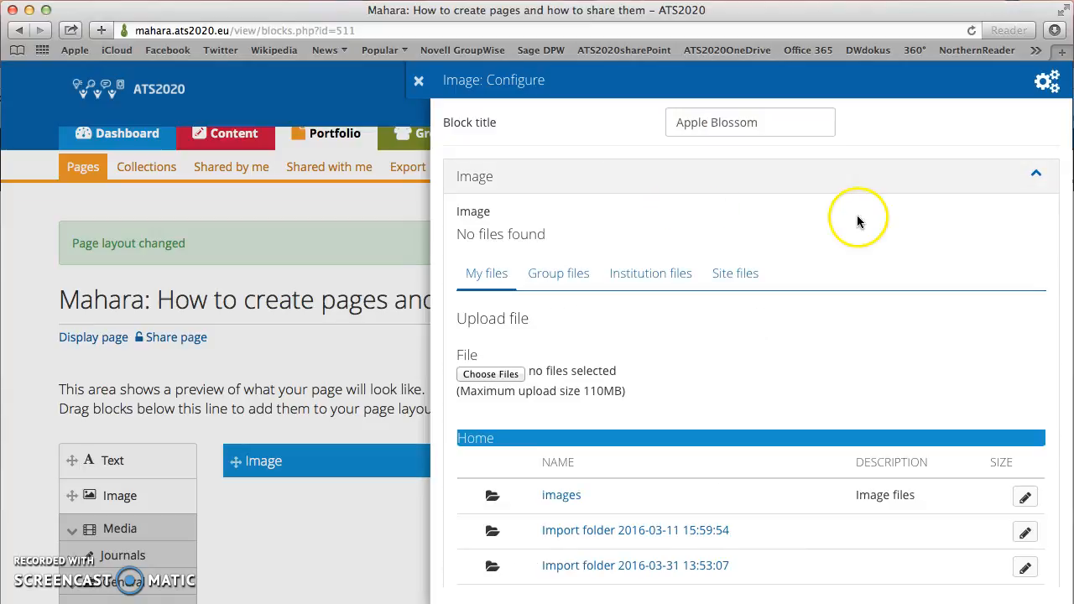
left_click(490, 375)
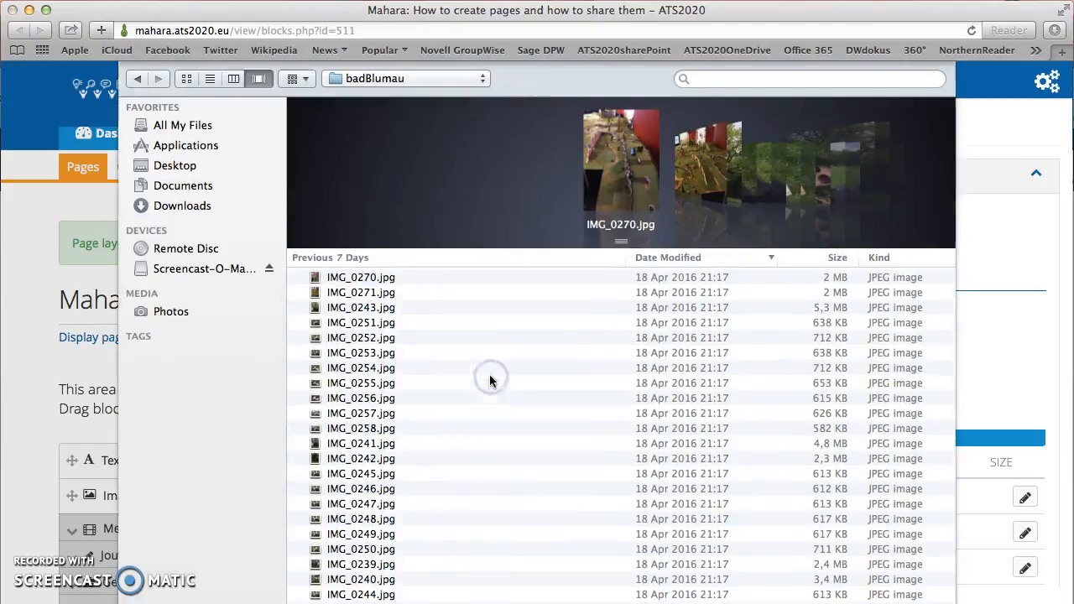
Step: Upload appleBlossom.JPG from All My Files as the block's image
left_click(190, 128)
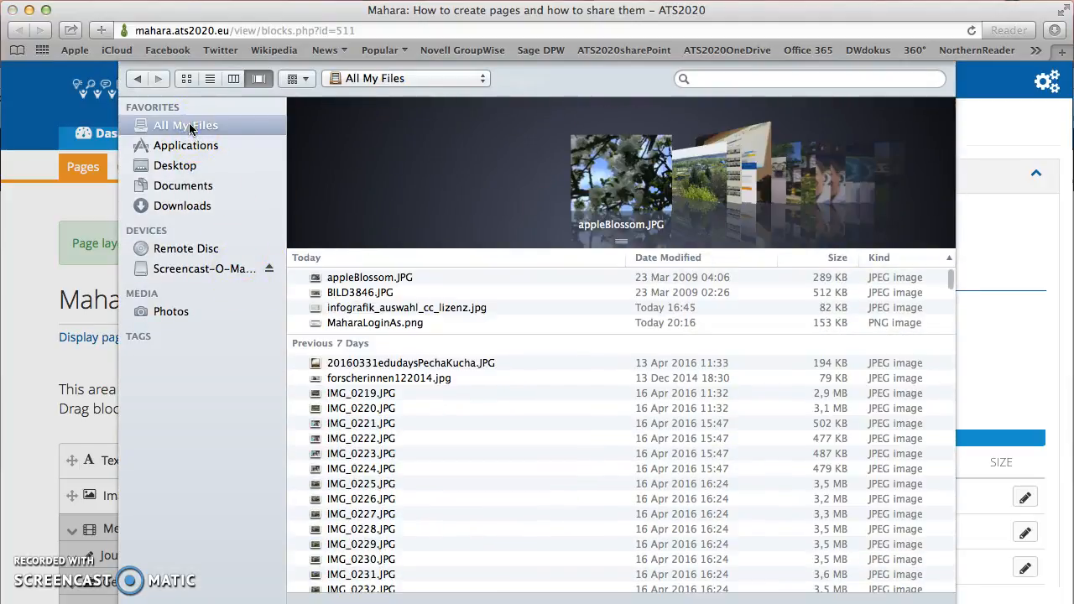
double_click(358, 279)
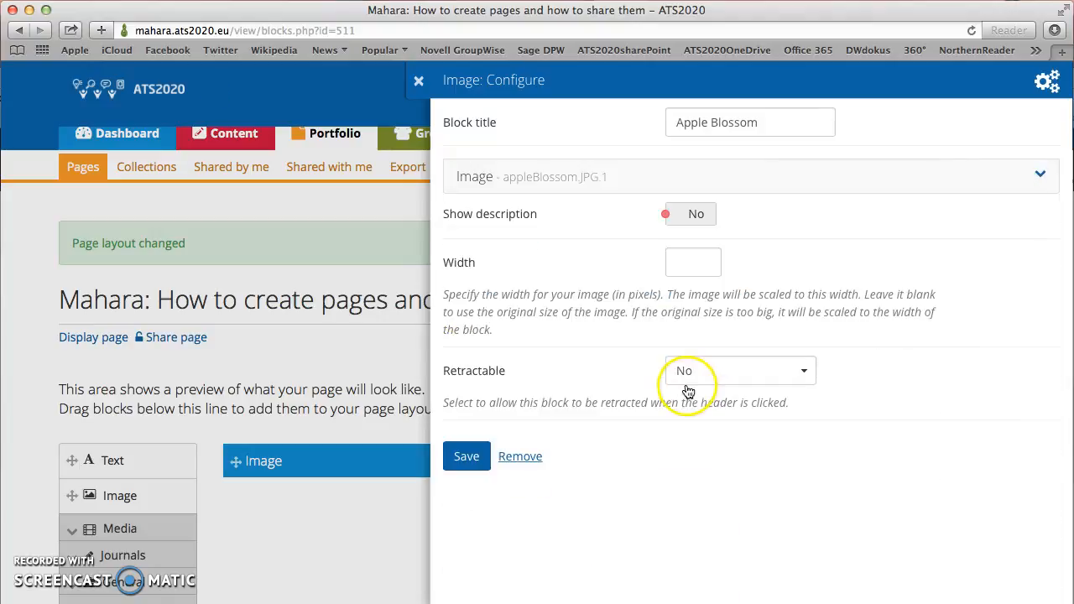
Step: Set Show description and Retractable to Yes, then save the Apple Blossom block
left_click(667, 218)
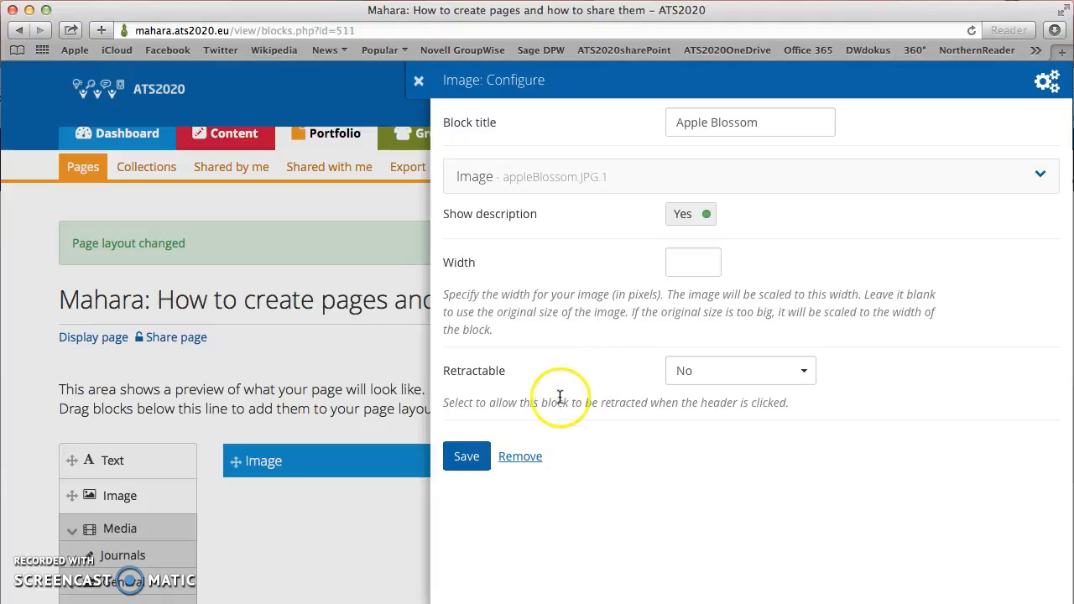
left_click(806, 375)
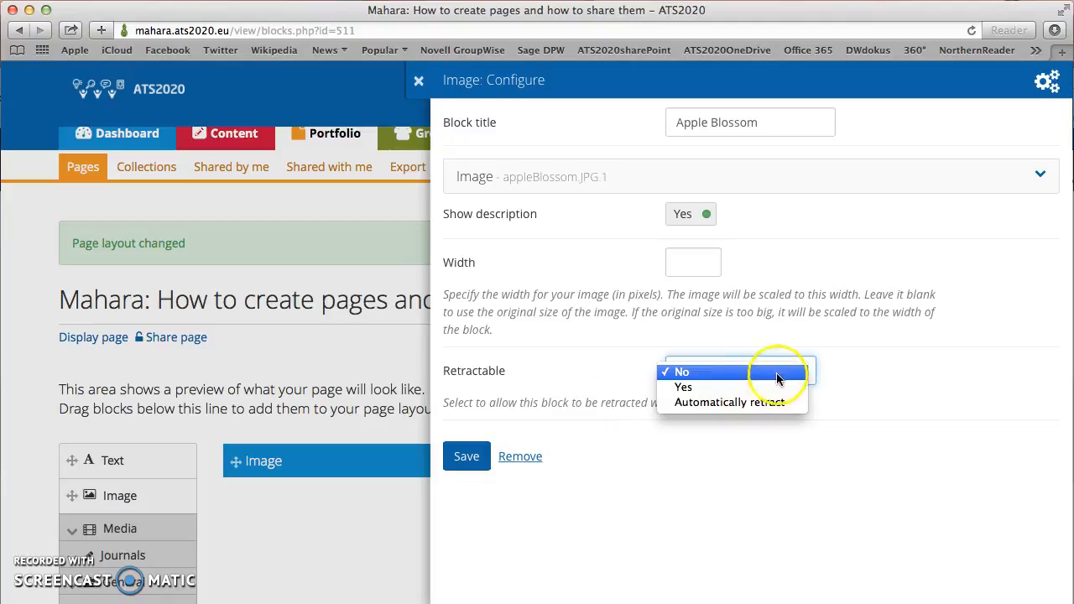
left_click(684, 388)
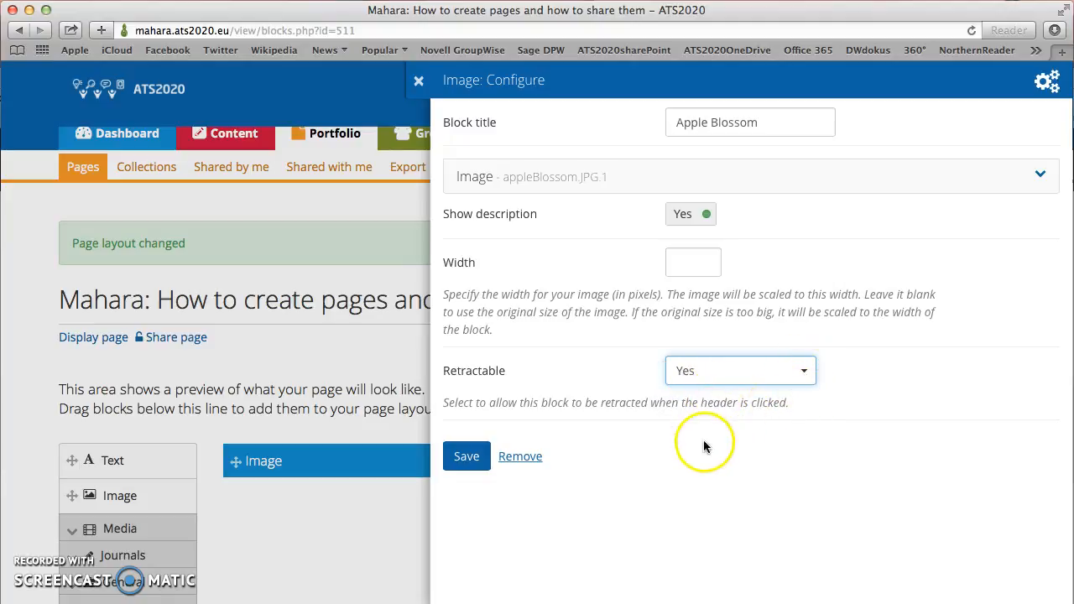
left_click(466, 459)
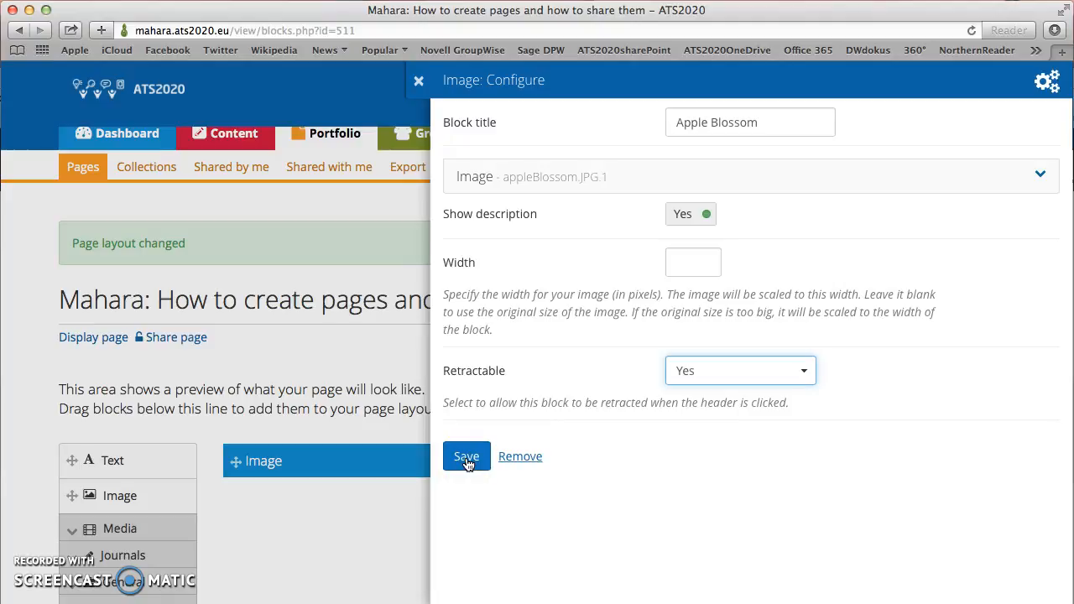
Step: Save the Apple Blossom block to the page, then reopen its Configure panel from the gear icon
left_click(467, 459)
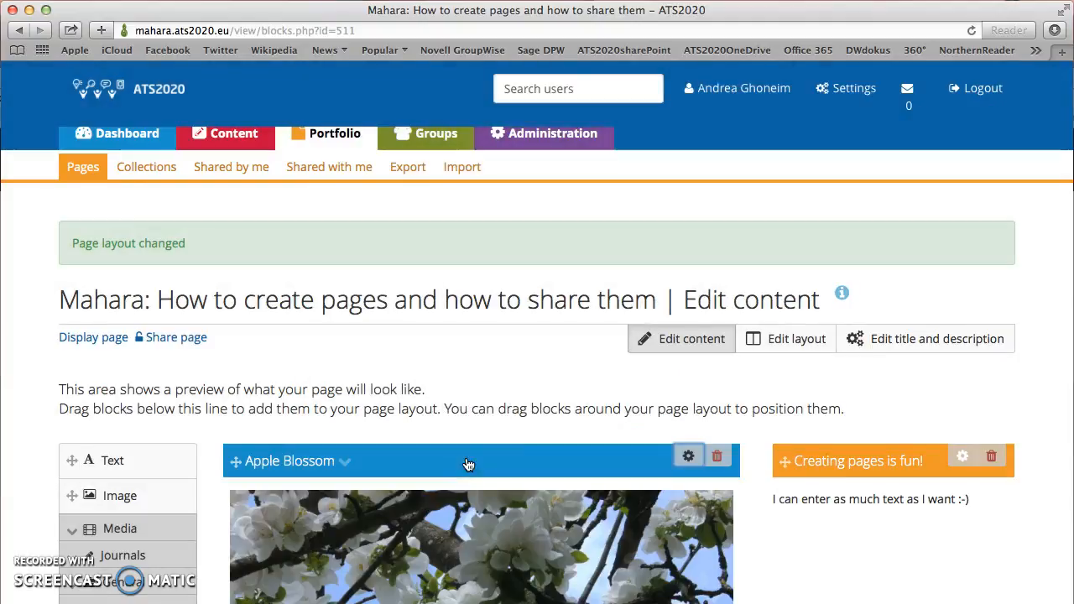
left_click(468, 463)
scroll(478, 466, "down", 5)
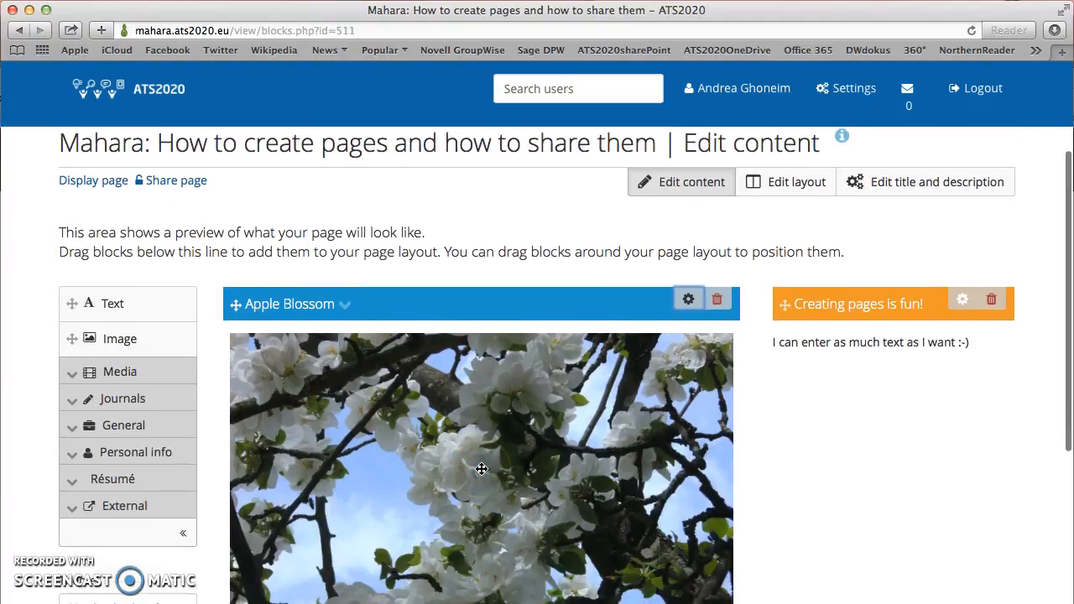
scroll(481, 469, "down", 1)
scroll(480, 469, "up", 5)
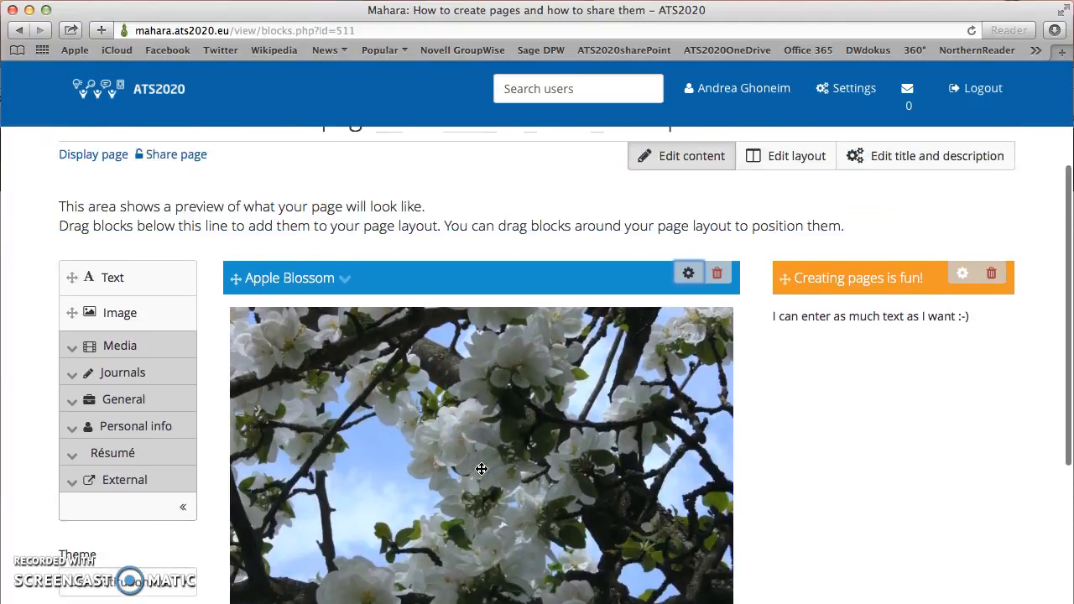
scroll(483, 475, "down", 3)
scroll(483, 474, "down", 1)
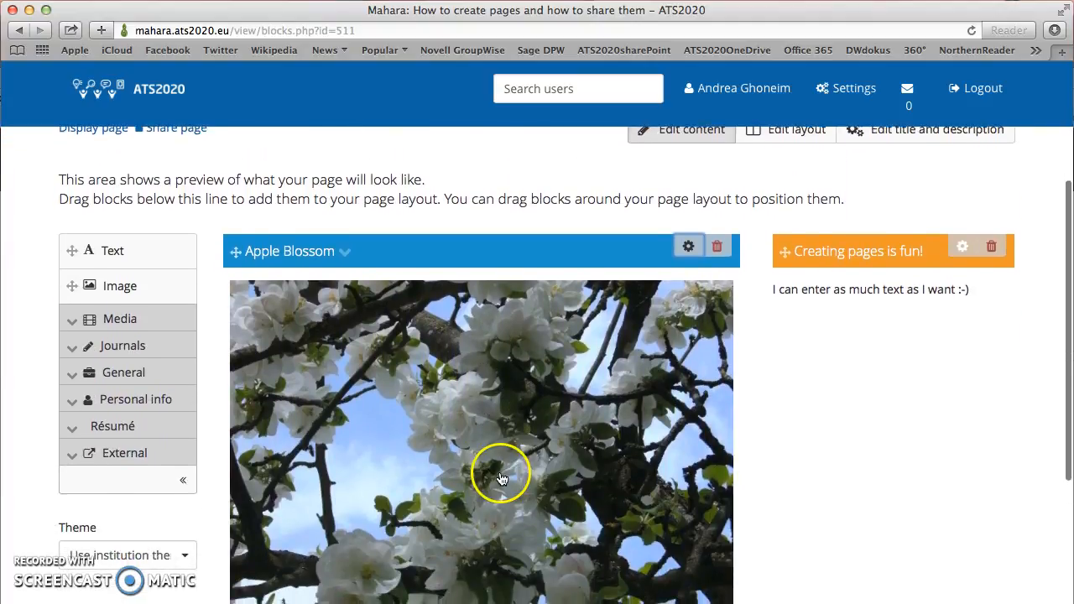
left_click(687, 249)
left_click(689, 297)
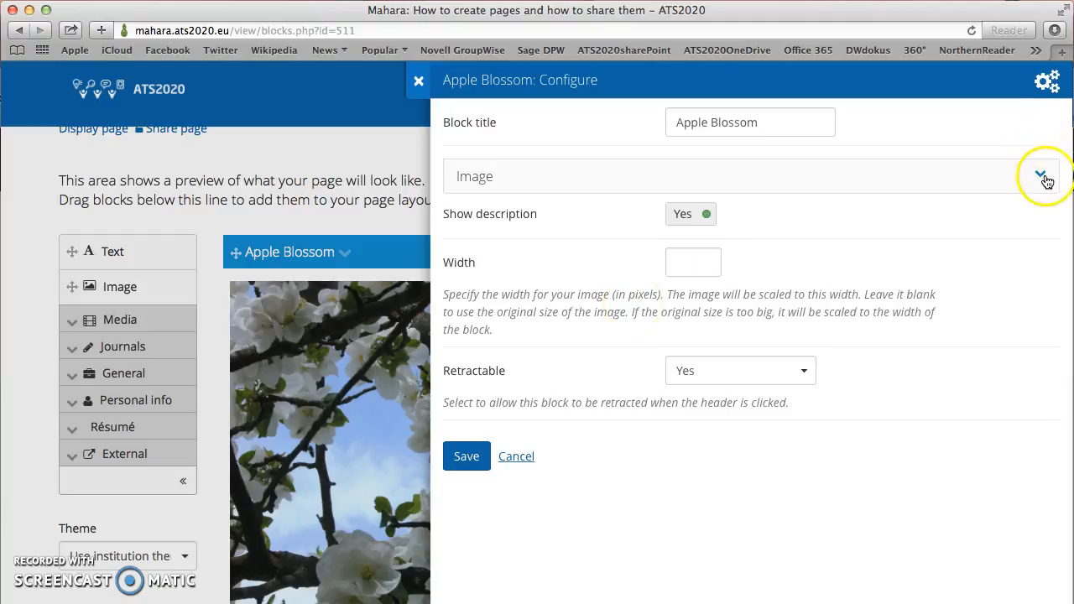
Step: Expand the Image section and open the edit details for appleBlossom.JPG.1
left_click(1042, 177)
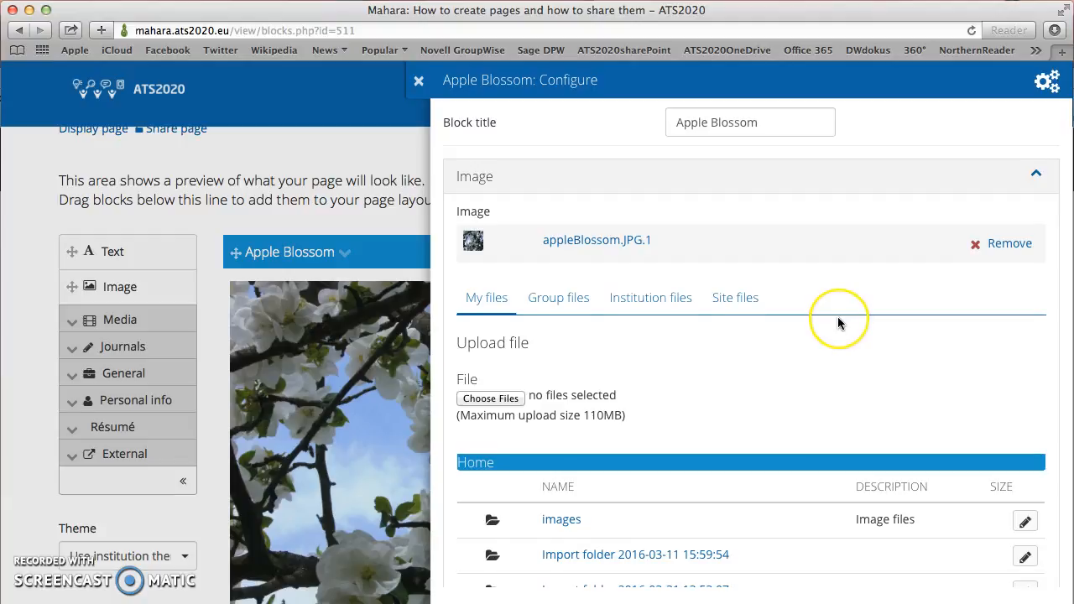
scroll(837, 316, "down", 3)
scroll(837, 319, "down", 5)
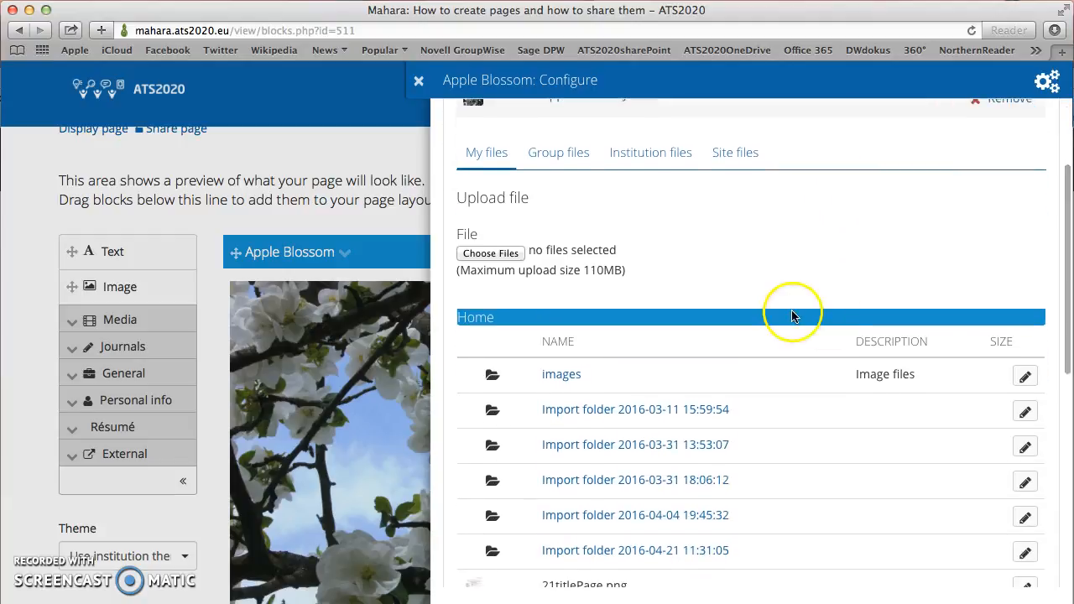
scroll(791, 316, "down", 2)
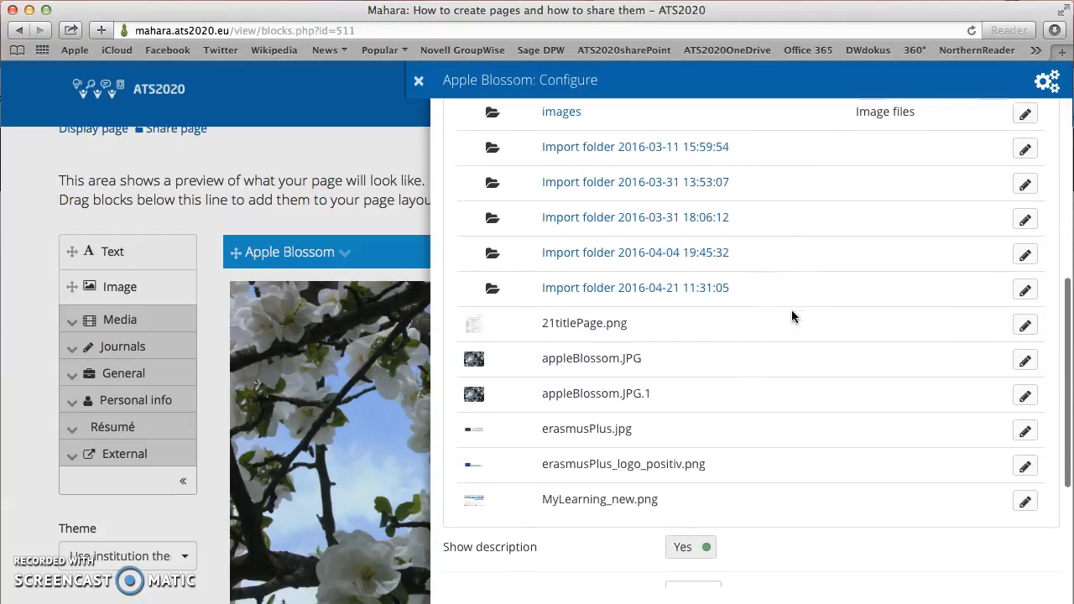
left_click(1024, 402)
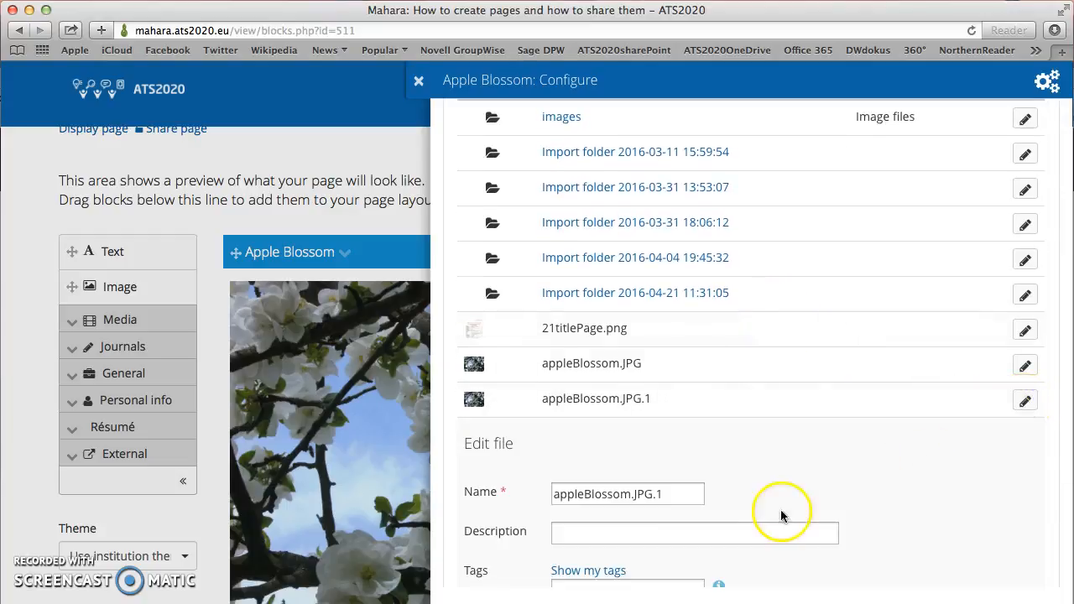
Step: Enter the description 'taken in Bad Blumau on 17 April', crediting the photographer with a capitalised surname
left_click(606, 536)
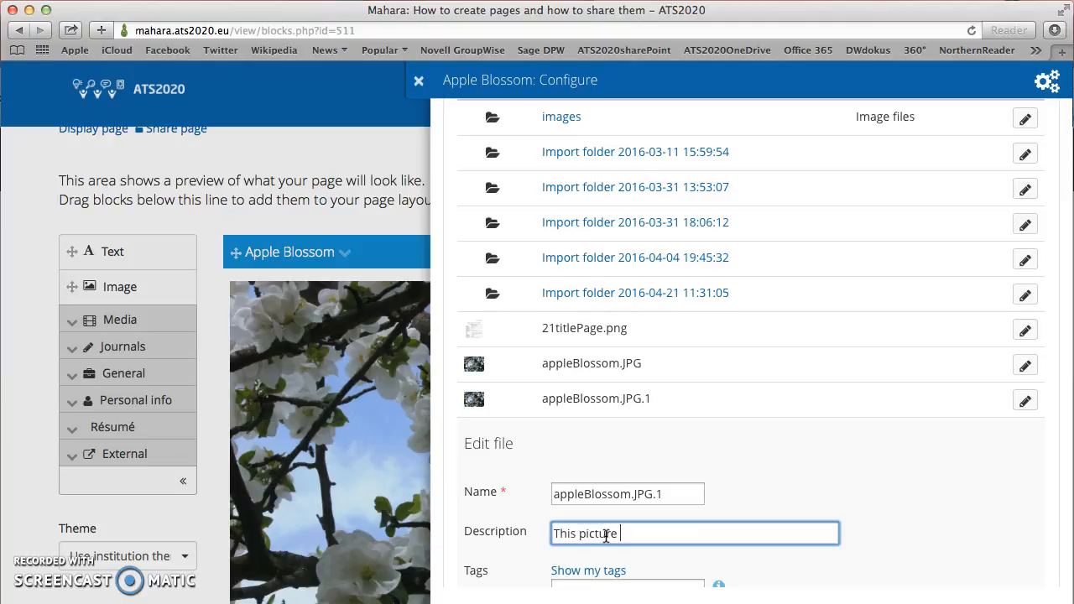
type("in Bad Blumau on 17 April b")
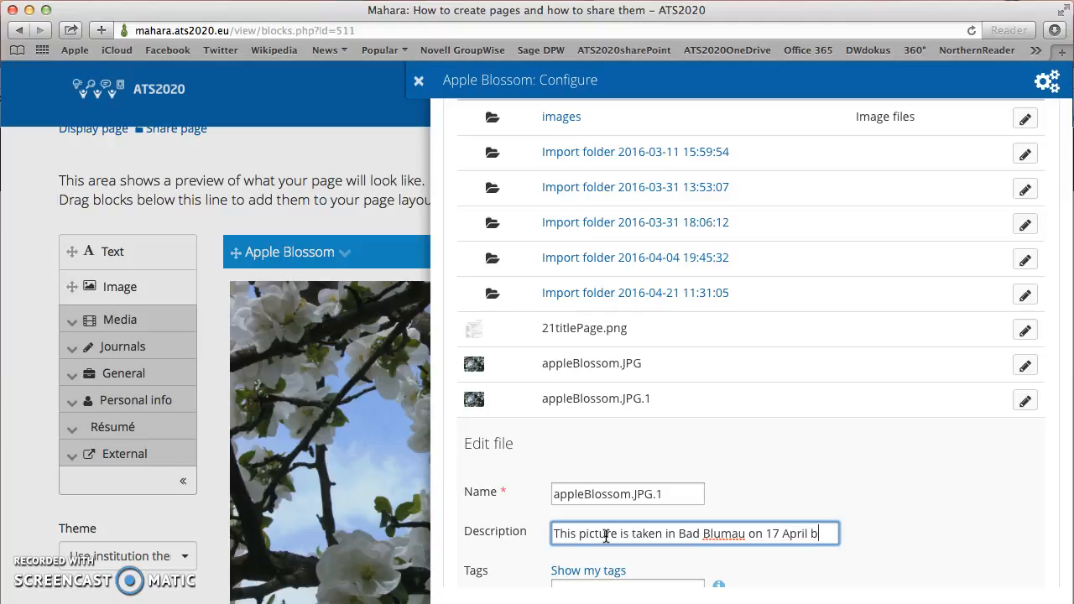
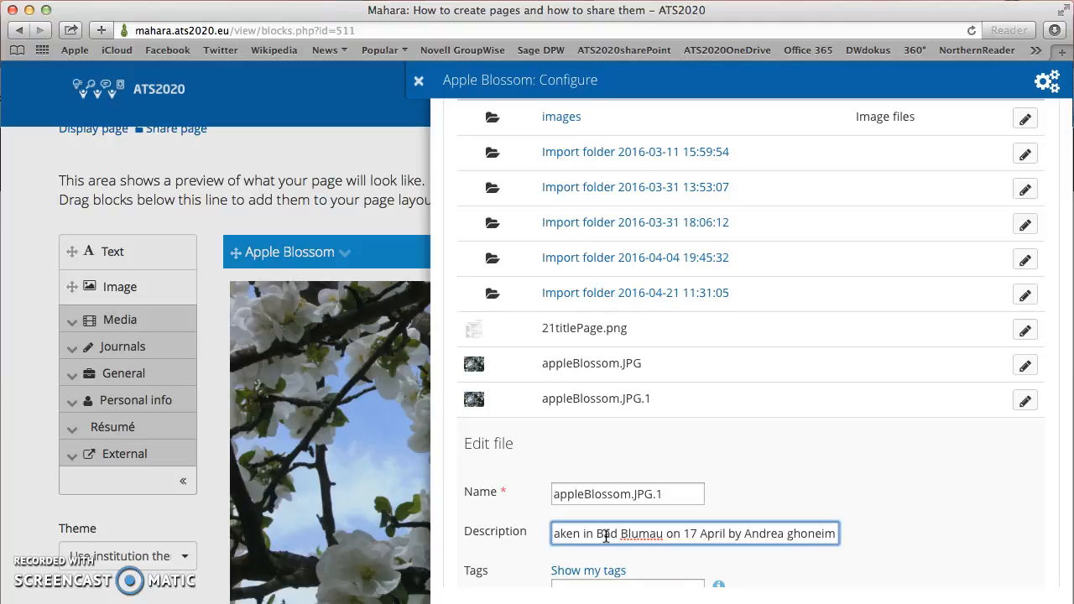
left_click(791, 533)
key("BackSpace")
type("G")
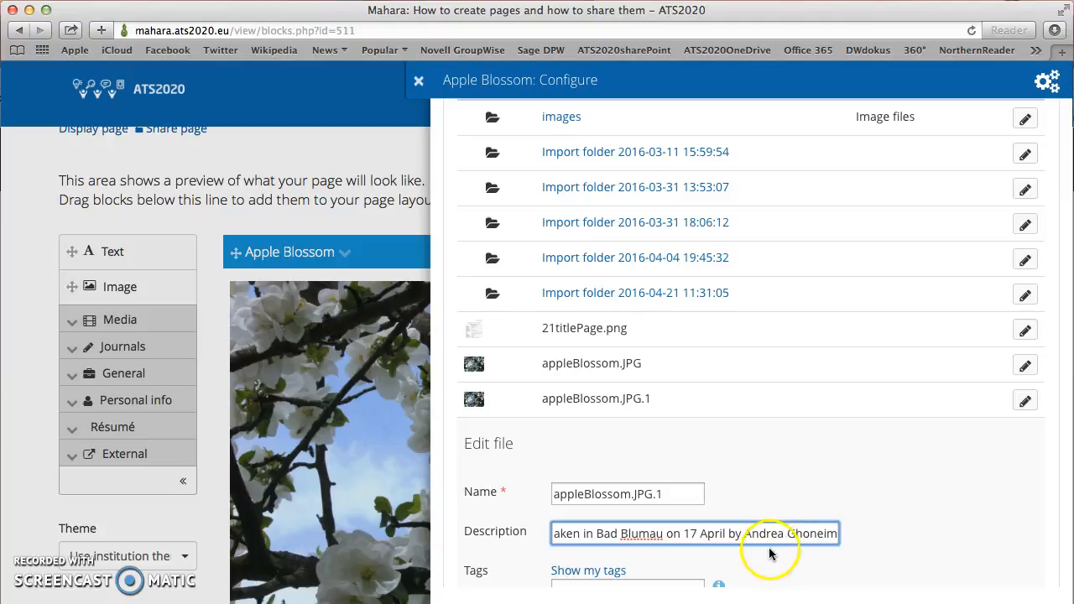
Step: Save the new description for appleBlossom.JPG.1
scroll(766, 546, "down", 3)
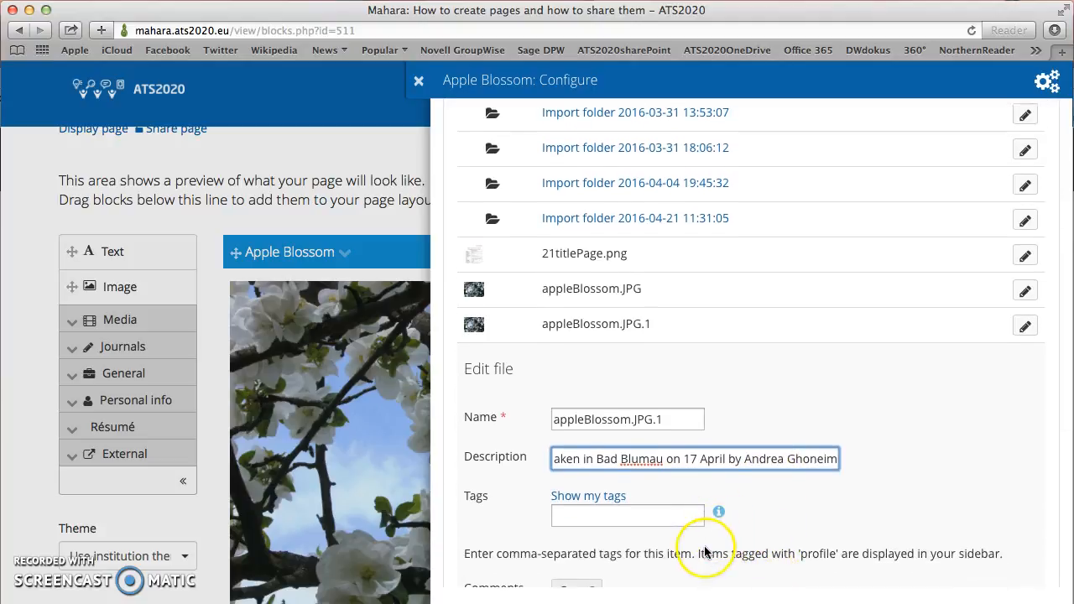
scroll(703, 546, "down", 2)
scroll(704, 547, "down", 1)
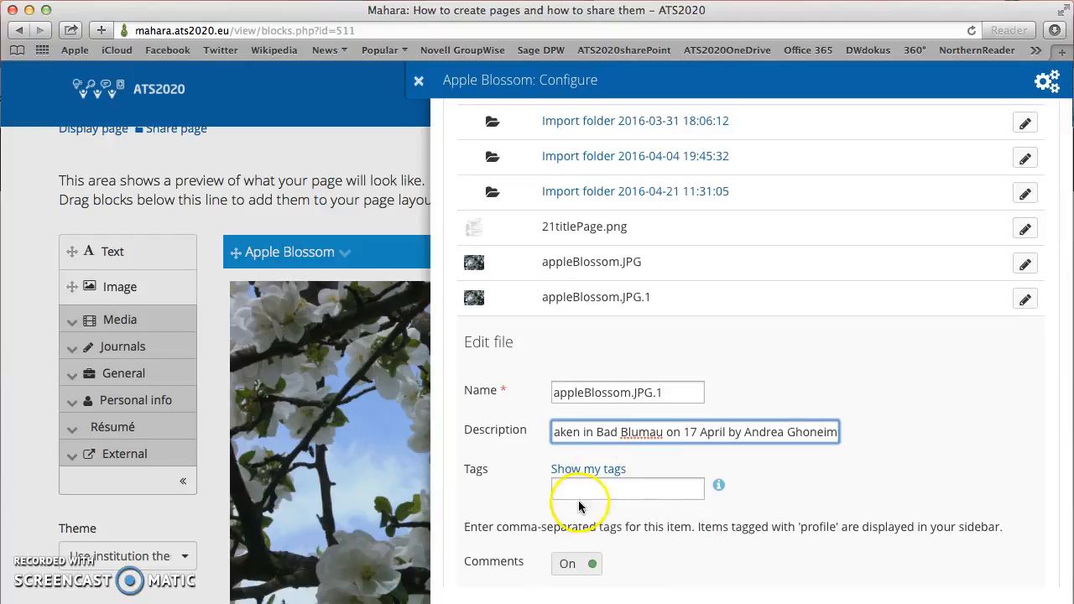
scroll(722, 549, "down", 4)
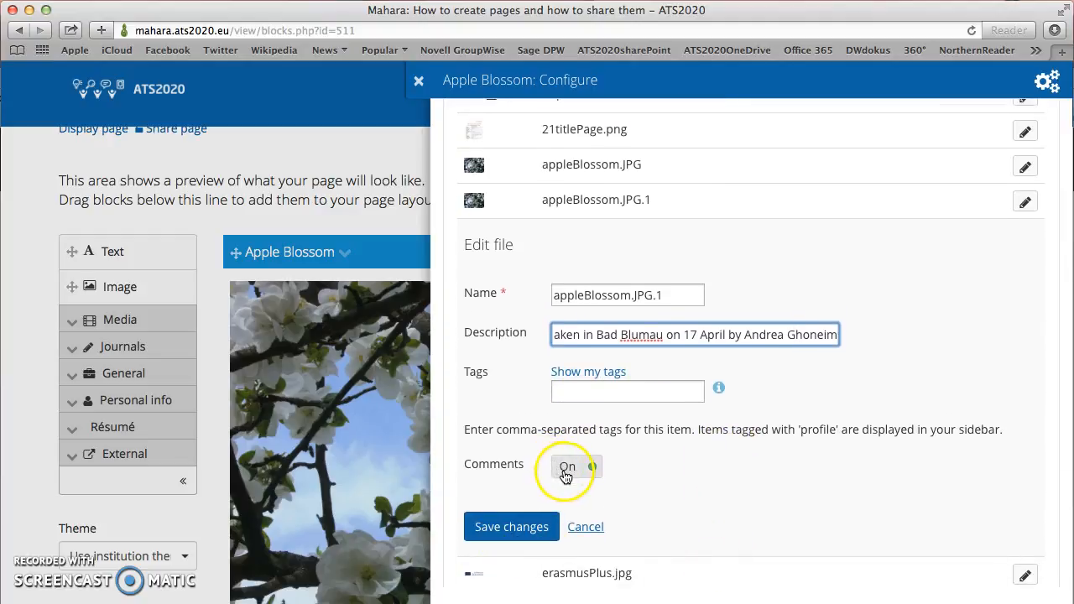
left_click(515, 532)
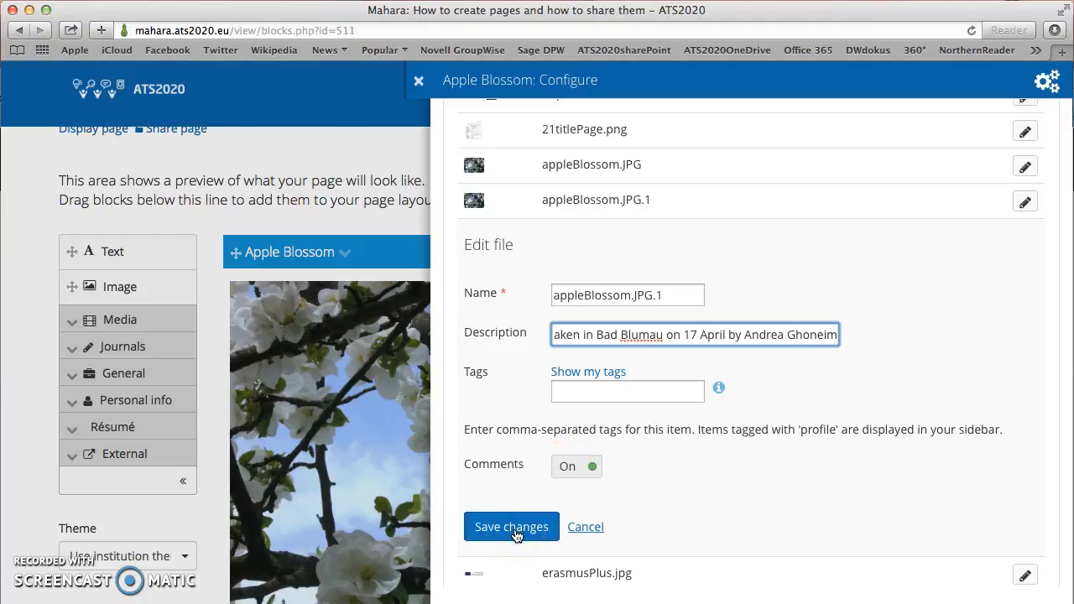
left_click(516, 535)
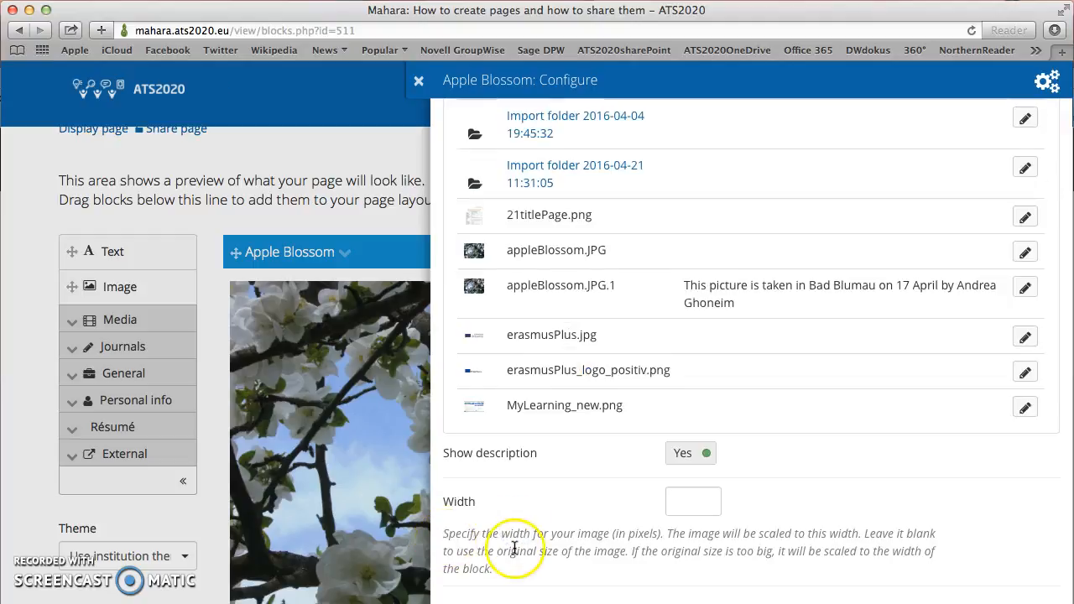
Step: Save the Apple Blossom block and check the Bad Blumau, 17 April caption under the photo
scroll(514, 547, "down", 3)
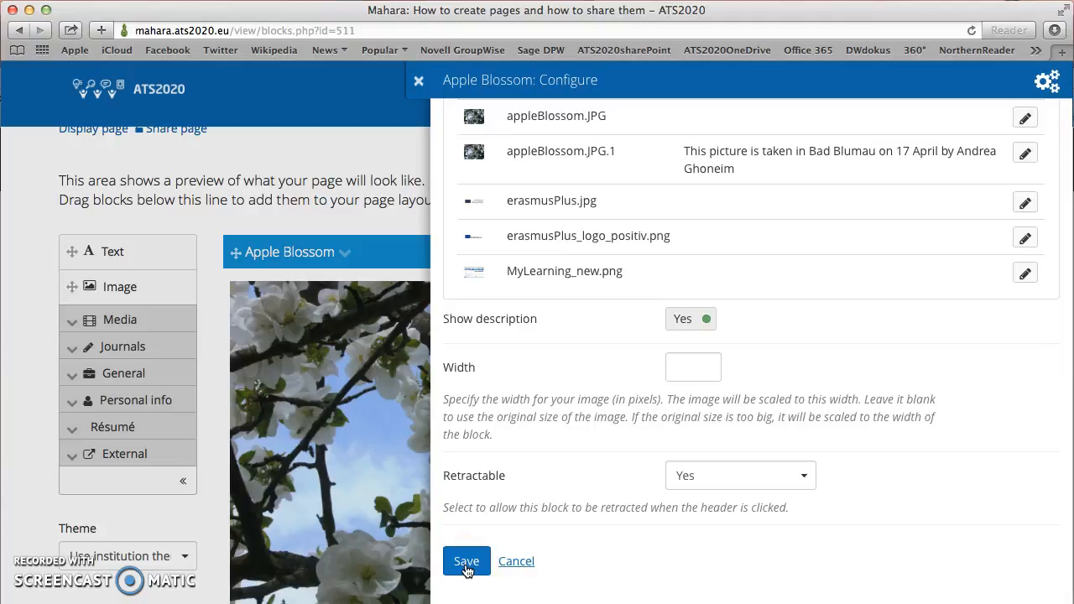
left_click(467, 562)
scroll(570, 568, "down", 5)
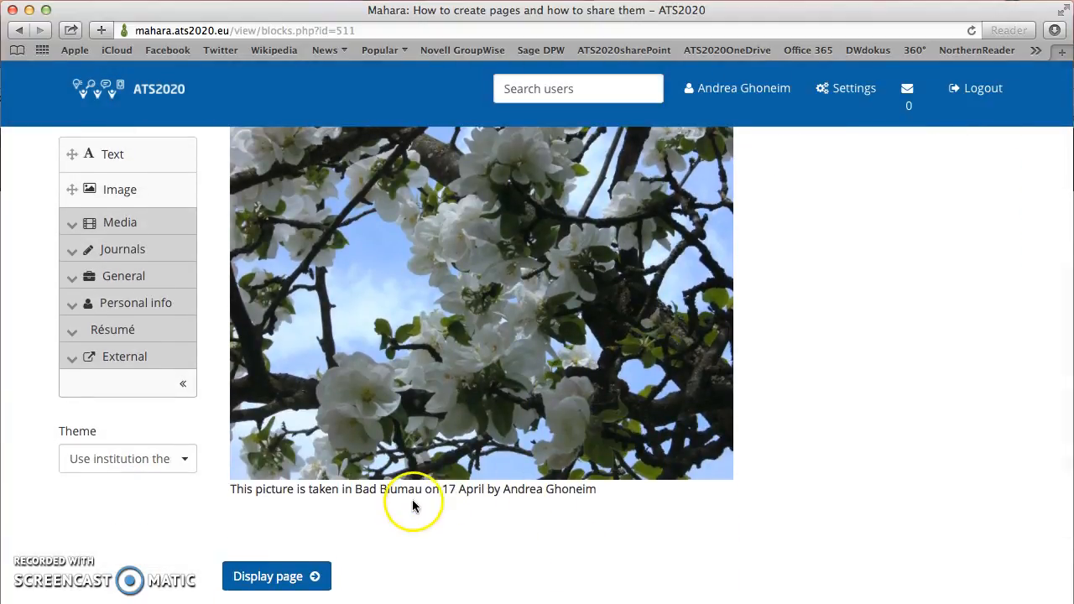
scroll(573, 523, "down", 1)
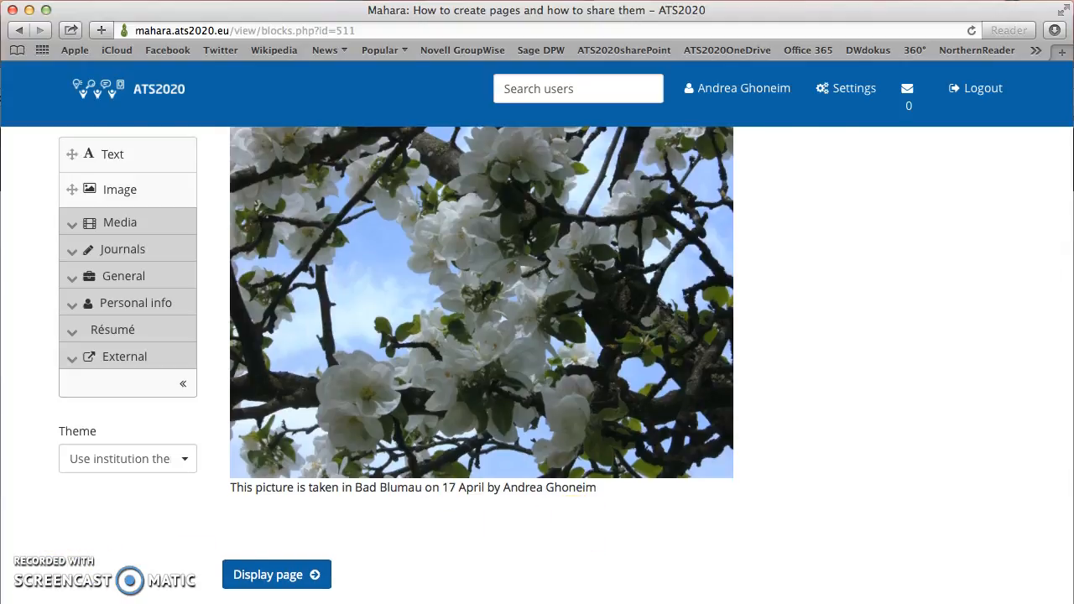
scroll(59, 472, "up", 3)
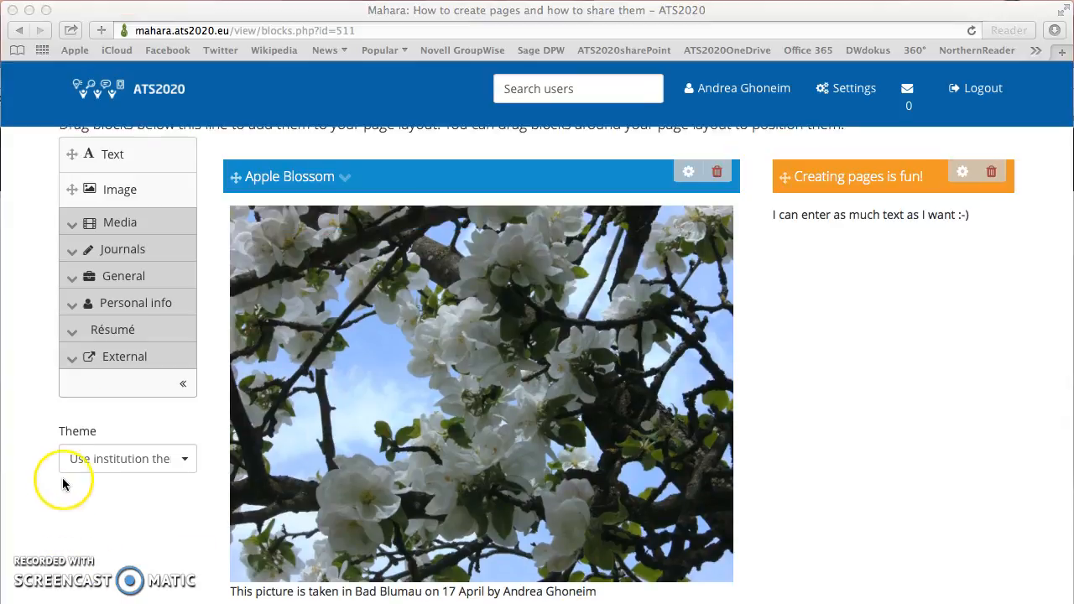
Step: Expand the Media block category and grab the PDF block's move handle
left_click(72, 226)
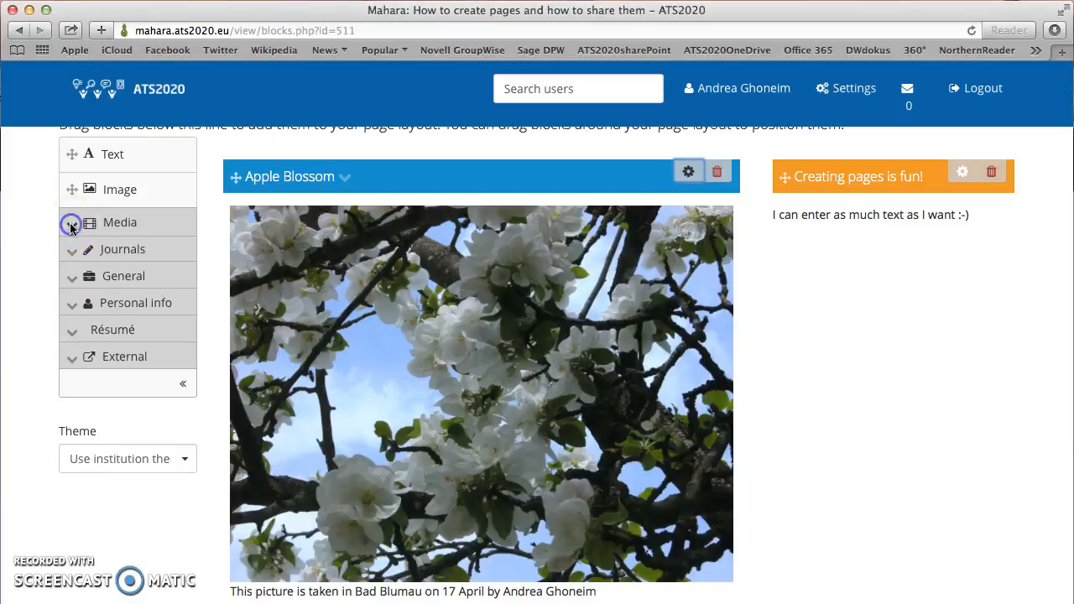
left_click(76, 229)
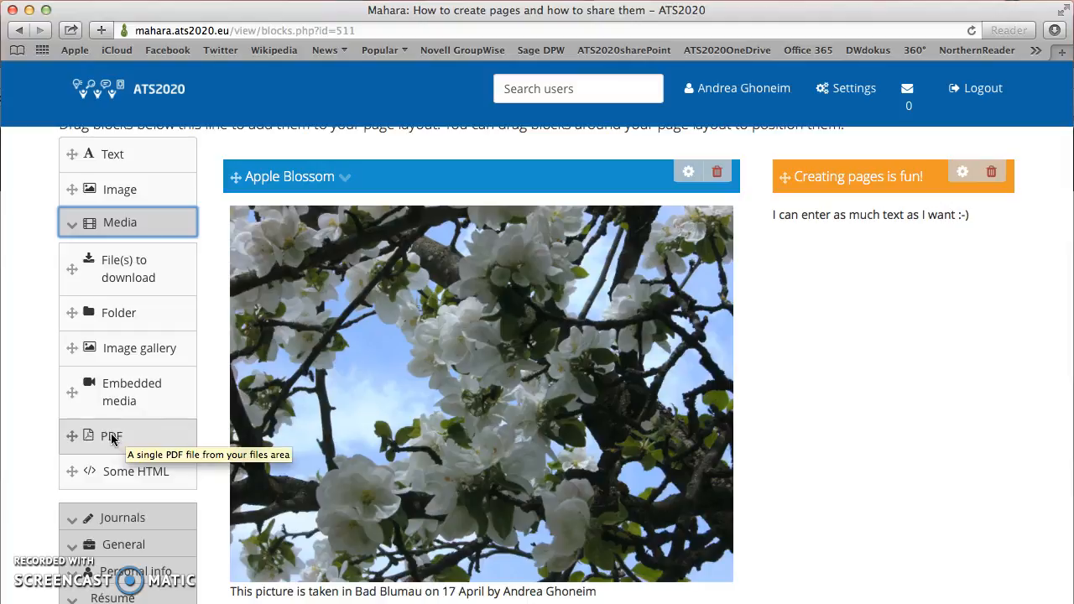
left_click(71, 437)
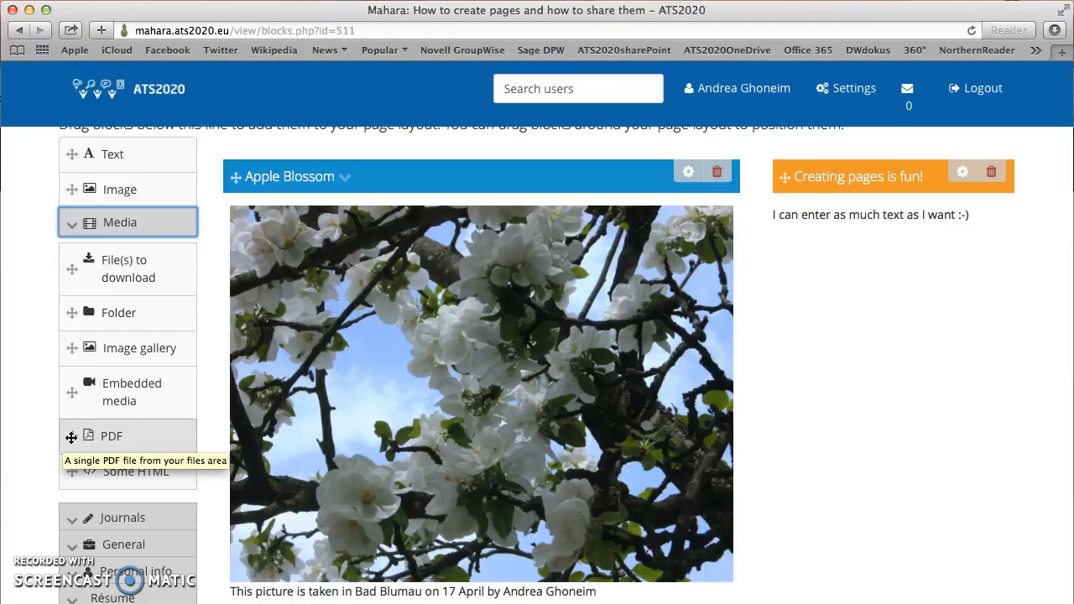
left_click(71, 437)
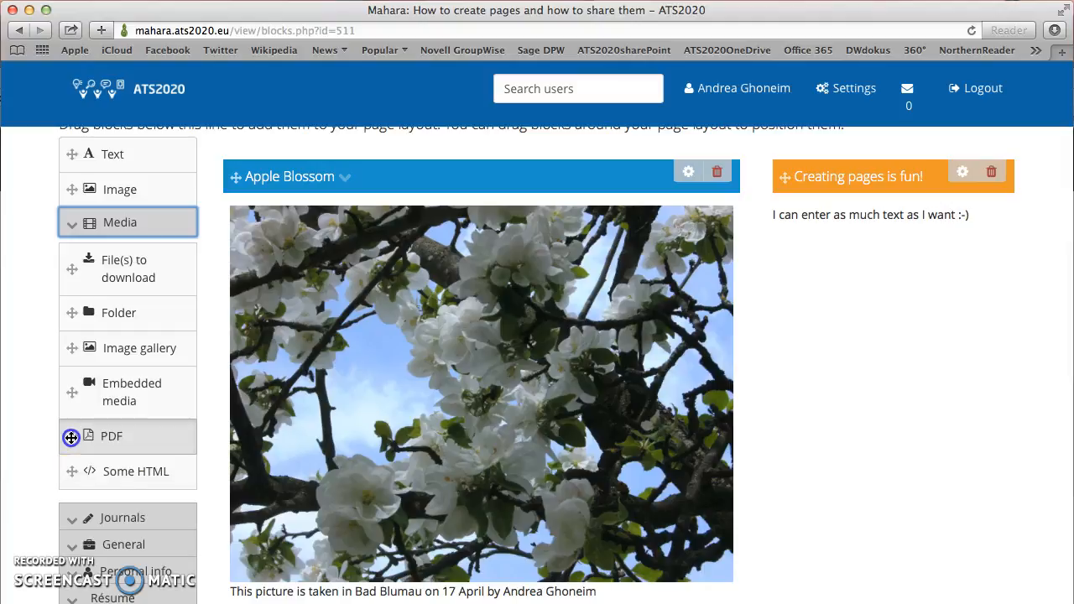
Step: Drop a PDF block into the right column and select Groups.pdf as its file
left_click_drag(72, 437, 810, 277)
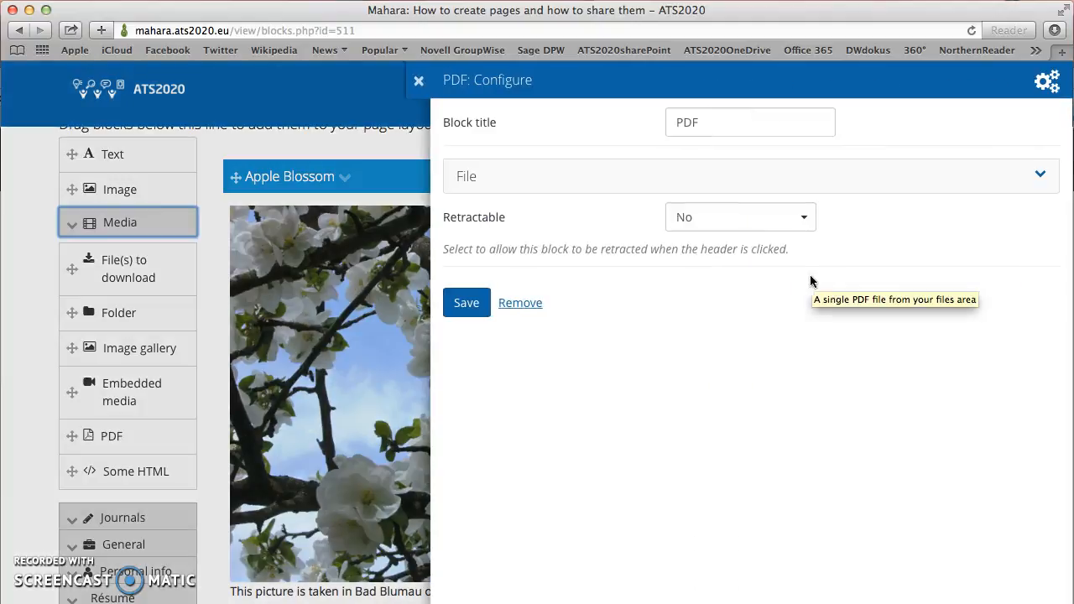
left_click(1040, 177)
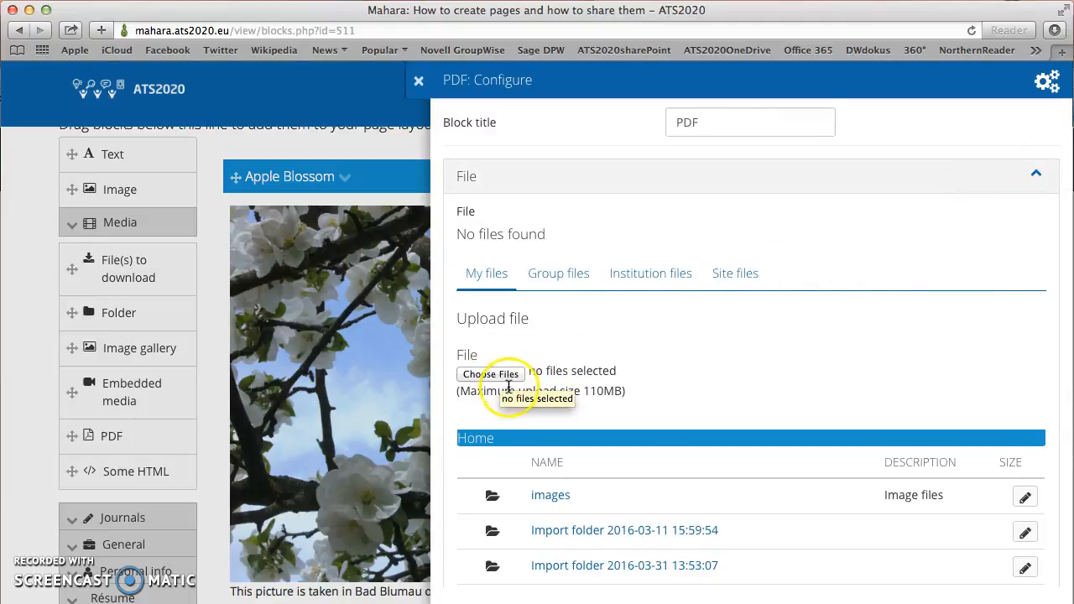
scroll(503, 383, "down", 5)
scroll(509, 386, "down", 3)
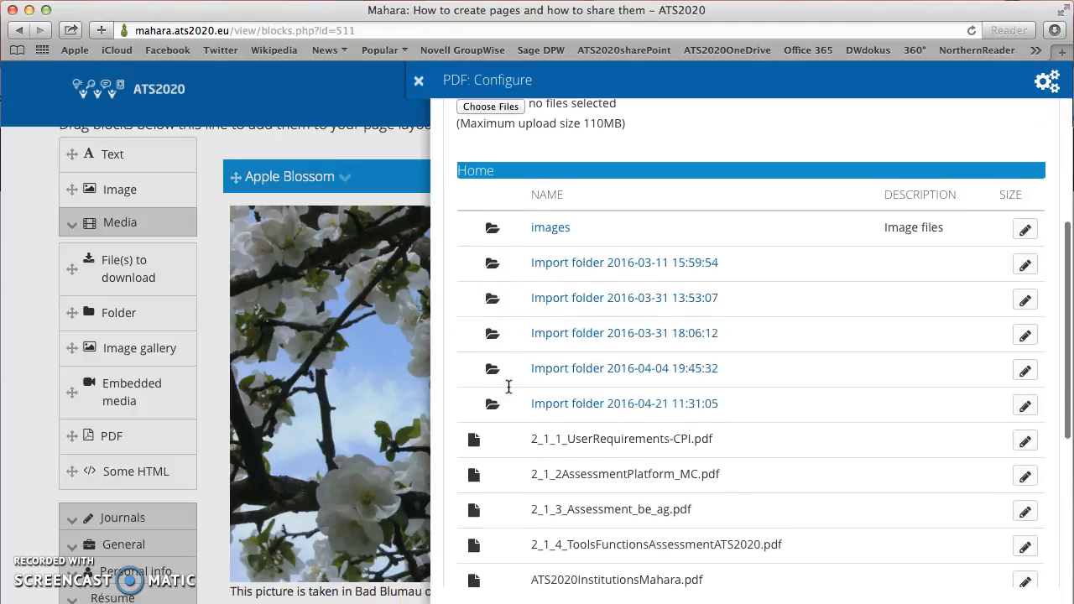
left_click(543, 417)
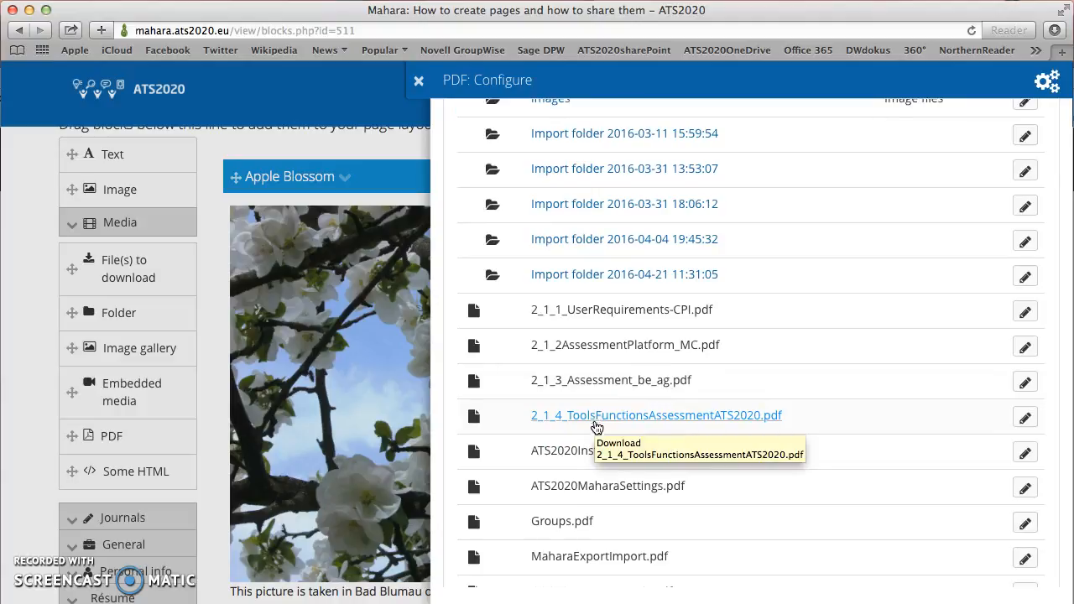
left_click(582, 457)
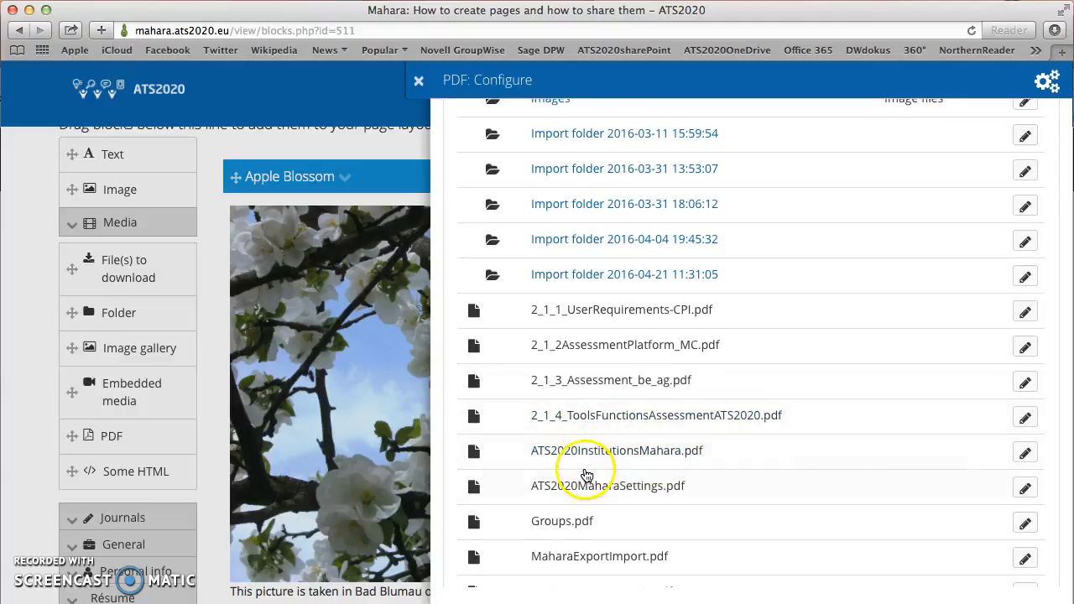
left_click(583, 494)
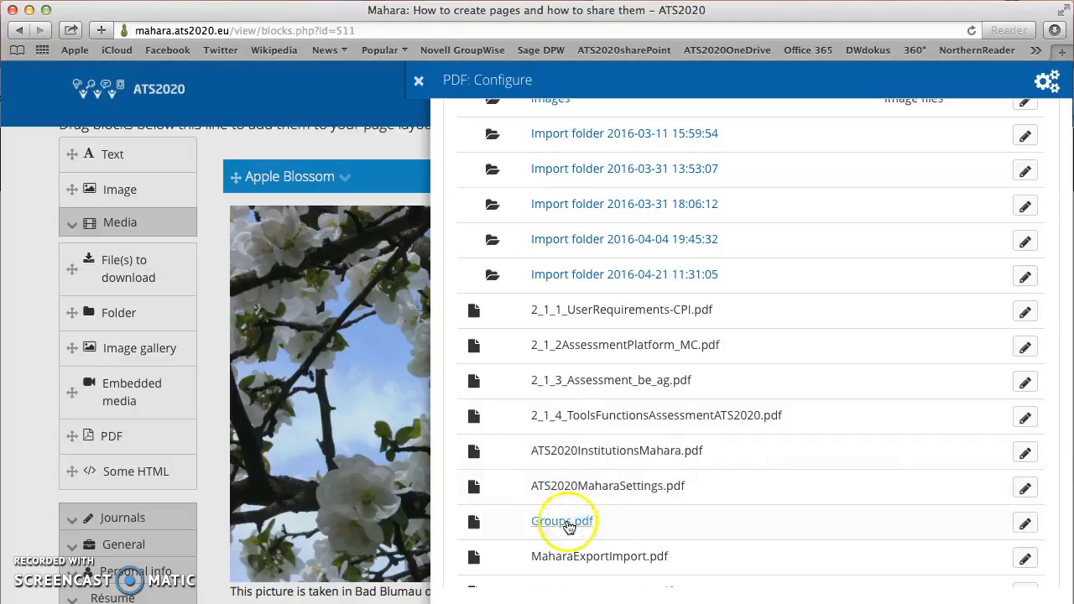
left_click(559, 522)
left_click(559, 523)
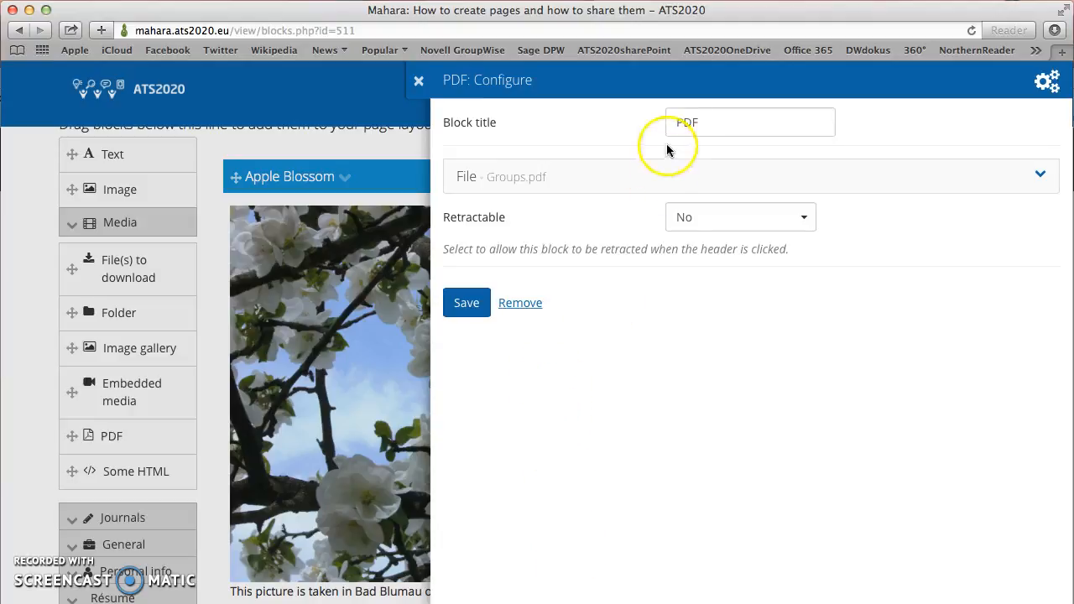
Step: Replace the PDF block title with 'Working with groups' and save the block
left_click_drag(702, 123, 676, 124)
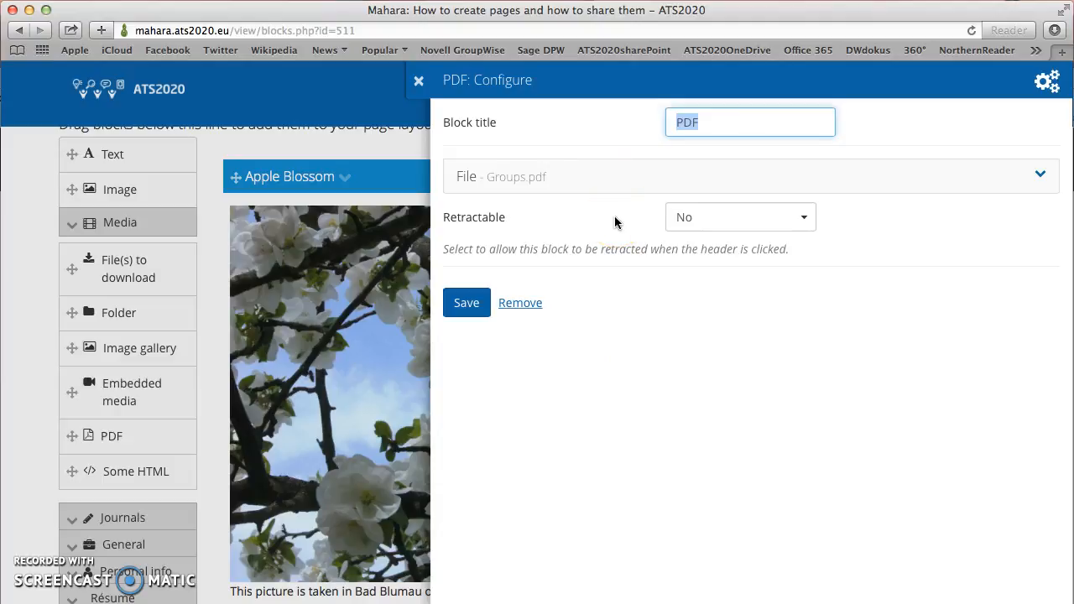
type("Working ")
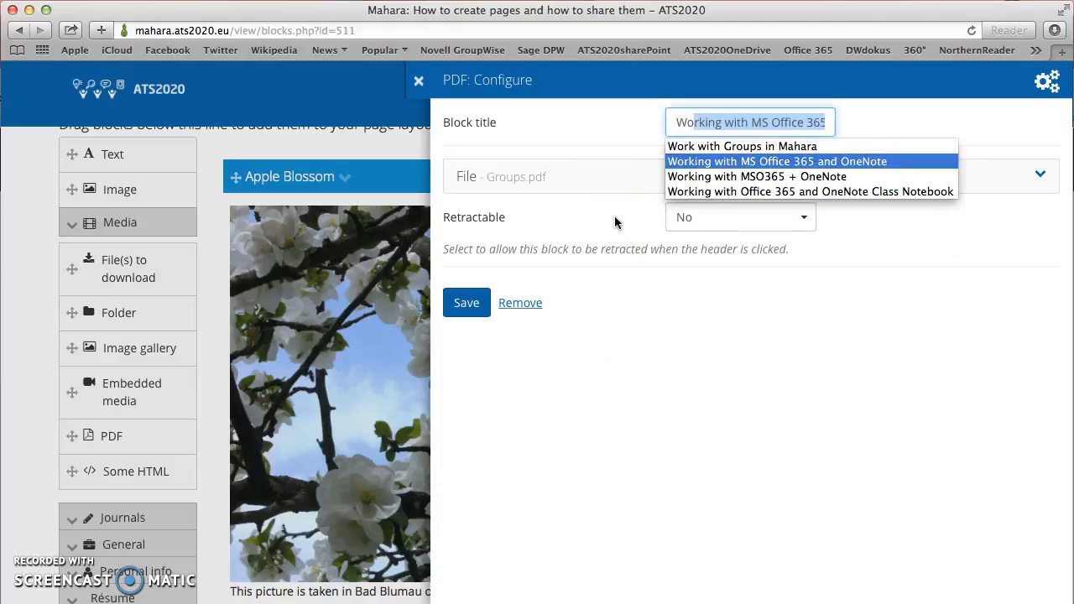
type("with groups")
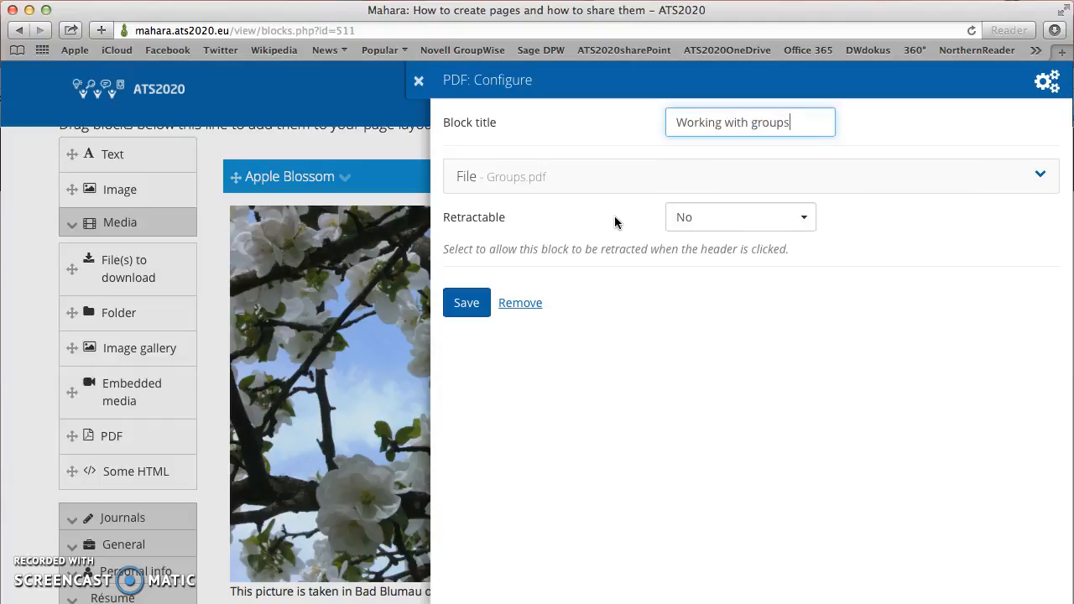
left_click(461, 312)
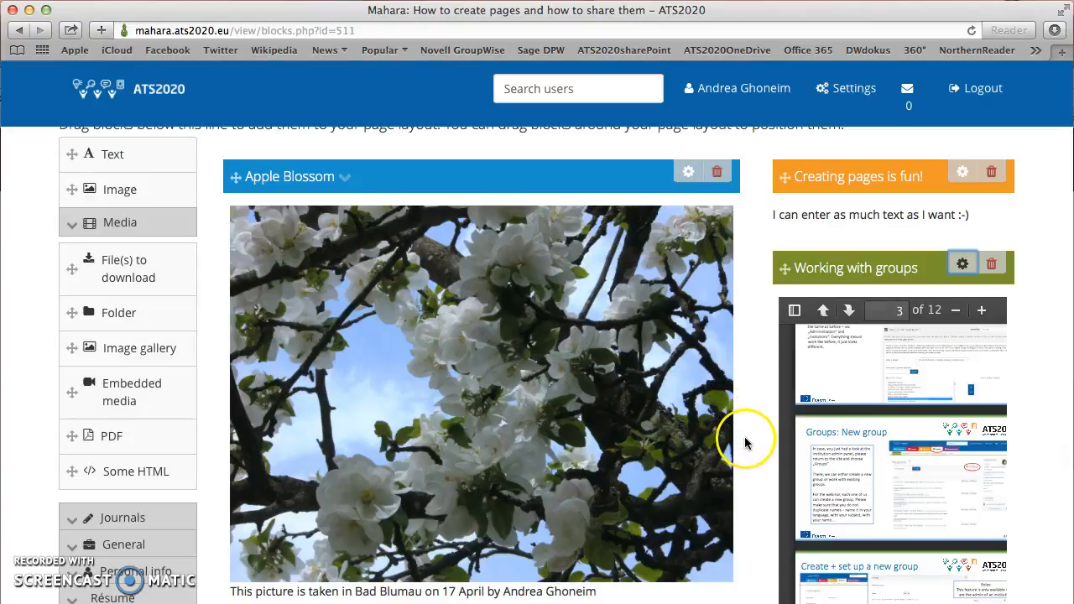
Step: Choose Display page to view the finished page, triggering the unsaved-changes warning
scroll(863, 440, "up", 3)
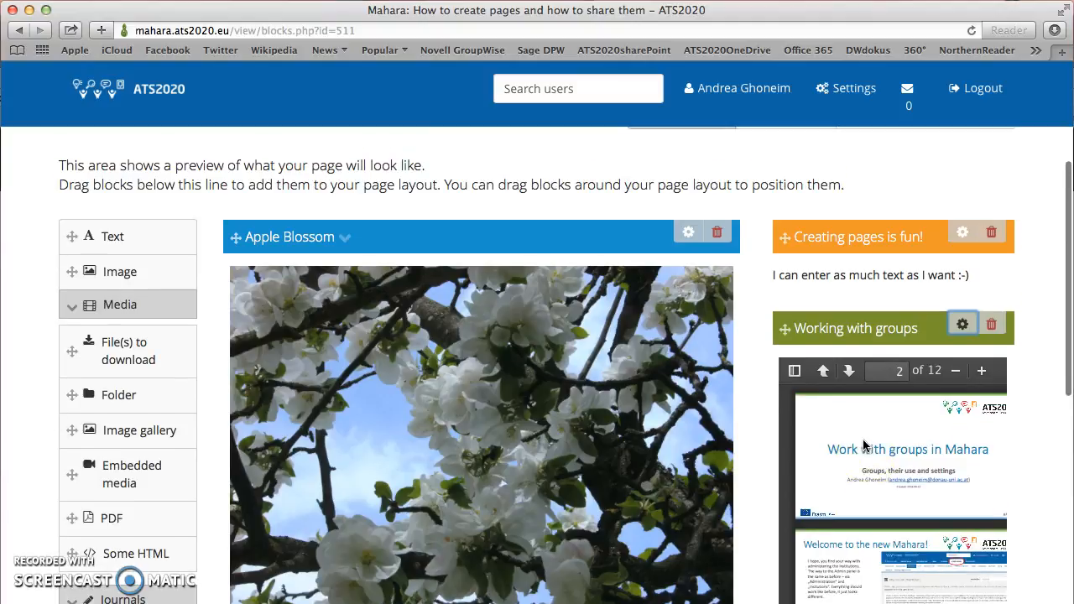
scroll(863, 444, "up", 1)
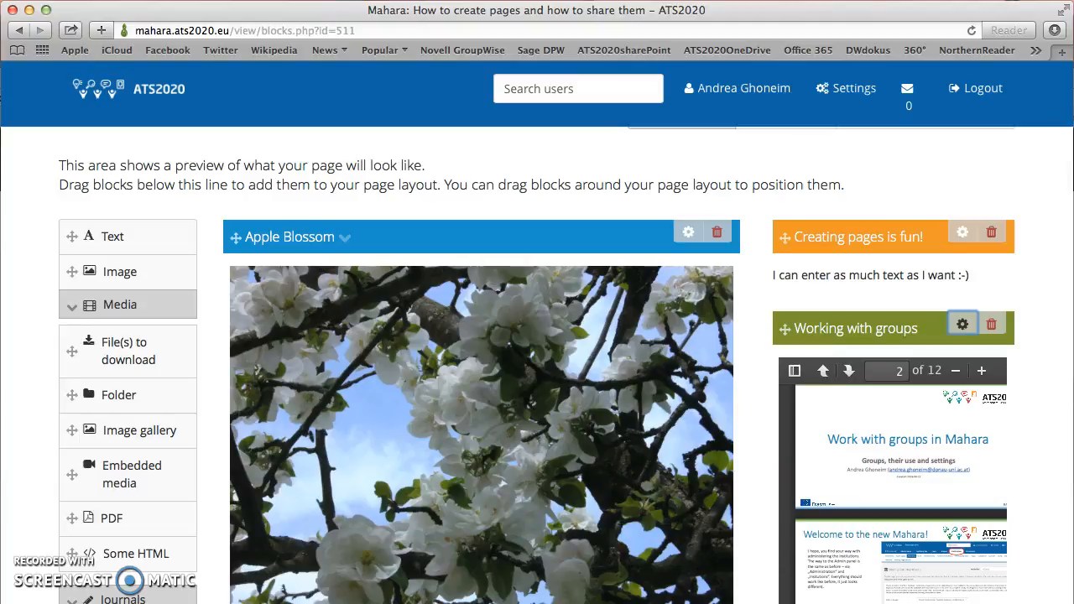
scroll(478, 378, "down", 5)
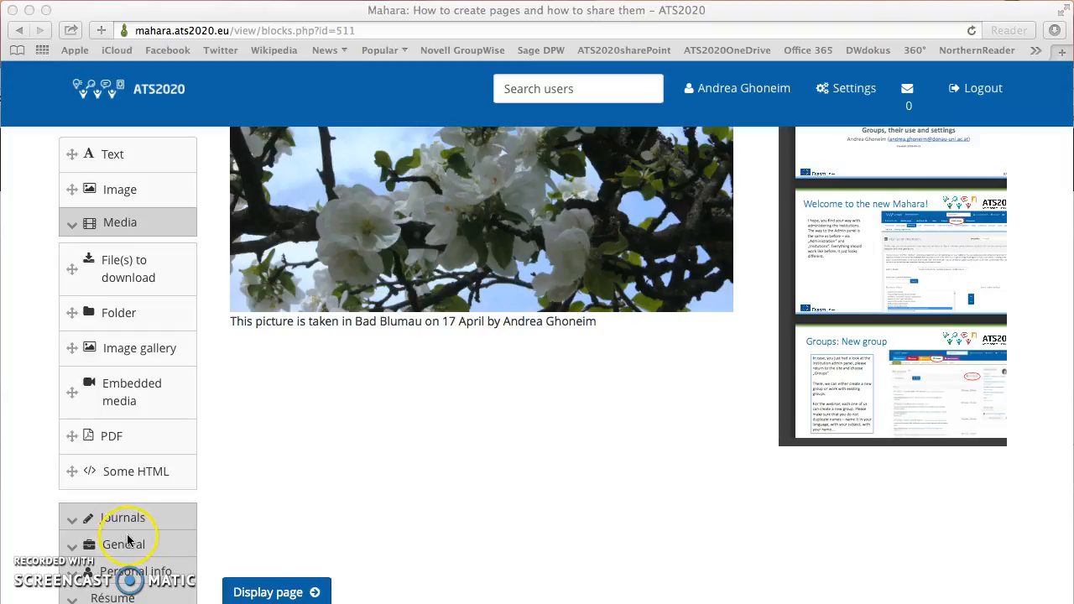
scroll(331, 535, "down", 3)
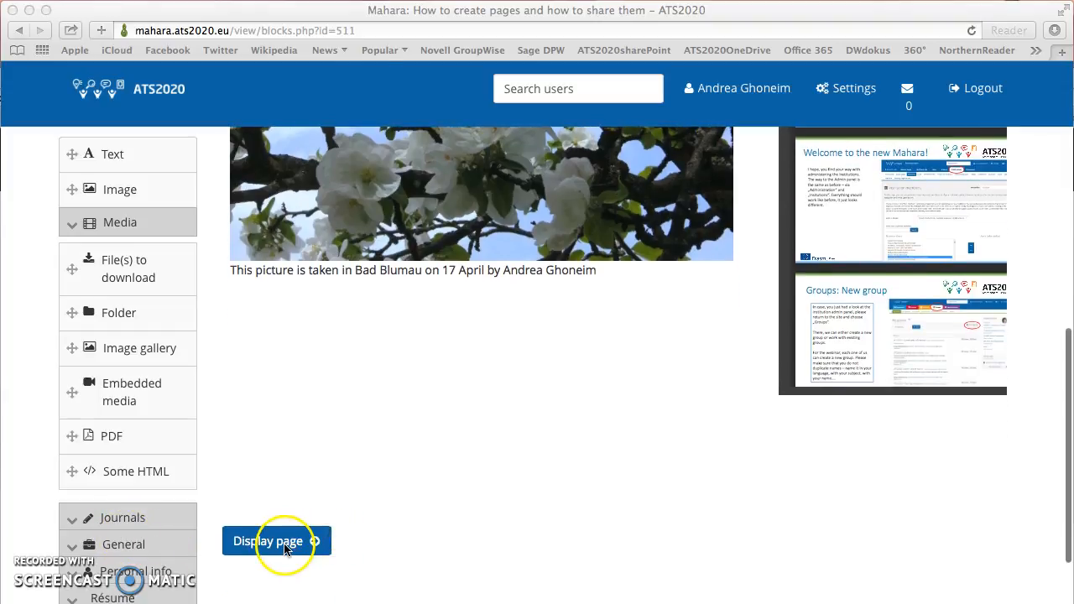
left_click(285, 547)
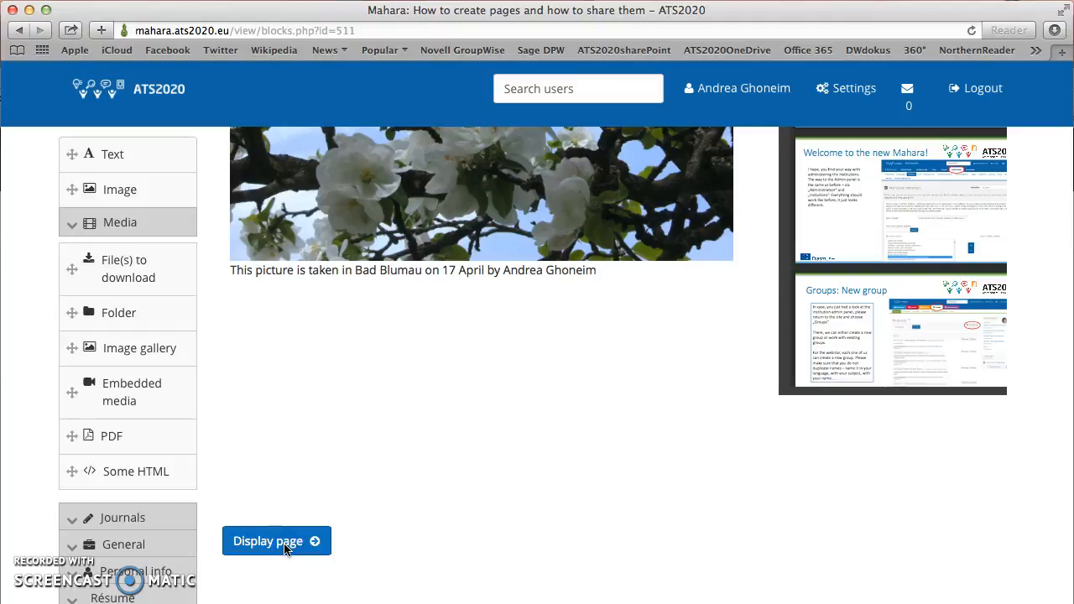
left_click(280, 545)
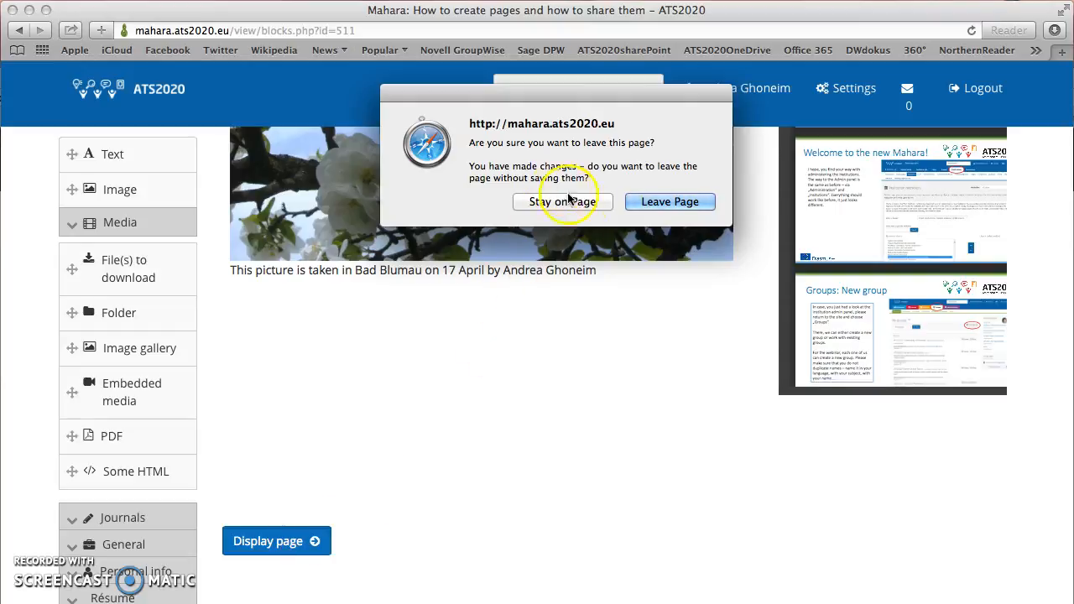
Step: Leave the editor, review the displayed photo, text and PDF blocks, then choose Edit this page
left_click(639, 202)
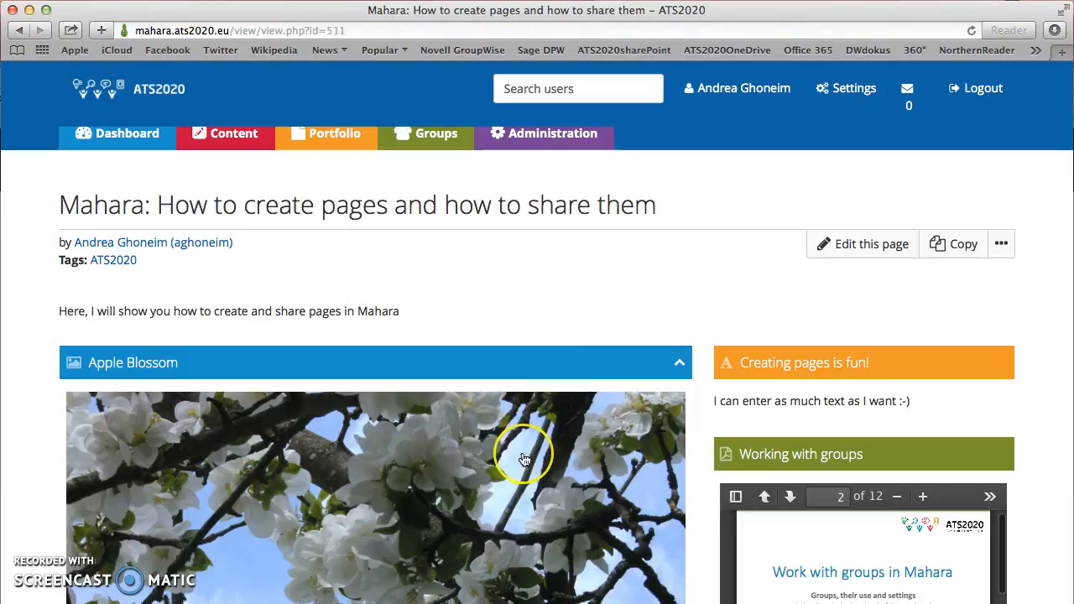
scroll(524, 459, "down", 4)
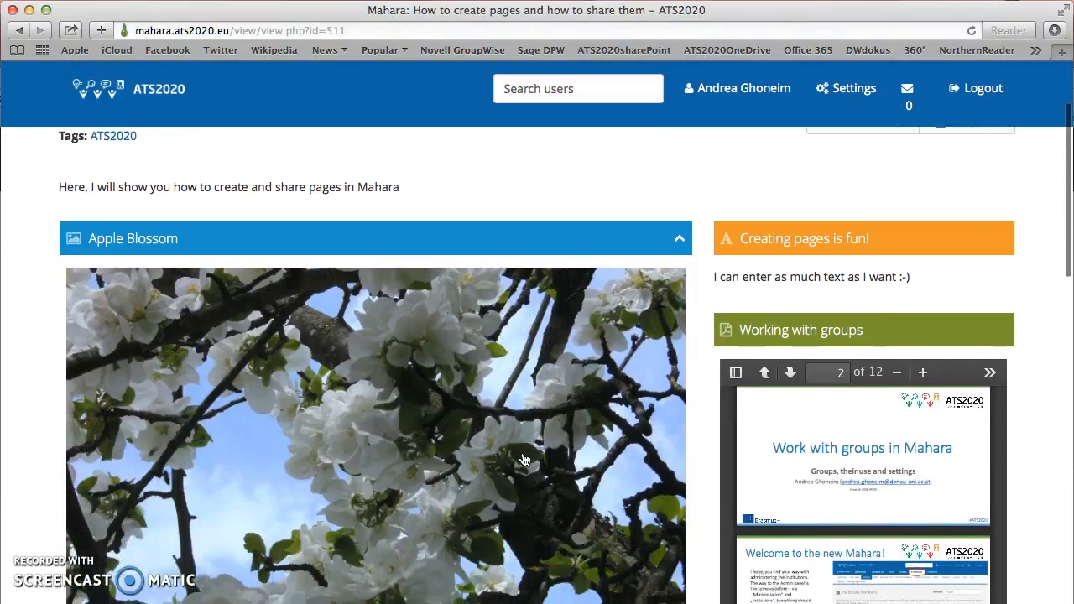
scroll(524, 459, "down", 2)
scroll(523, 458, "up", 3)
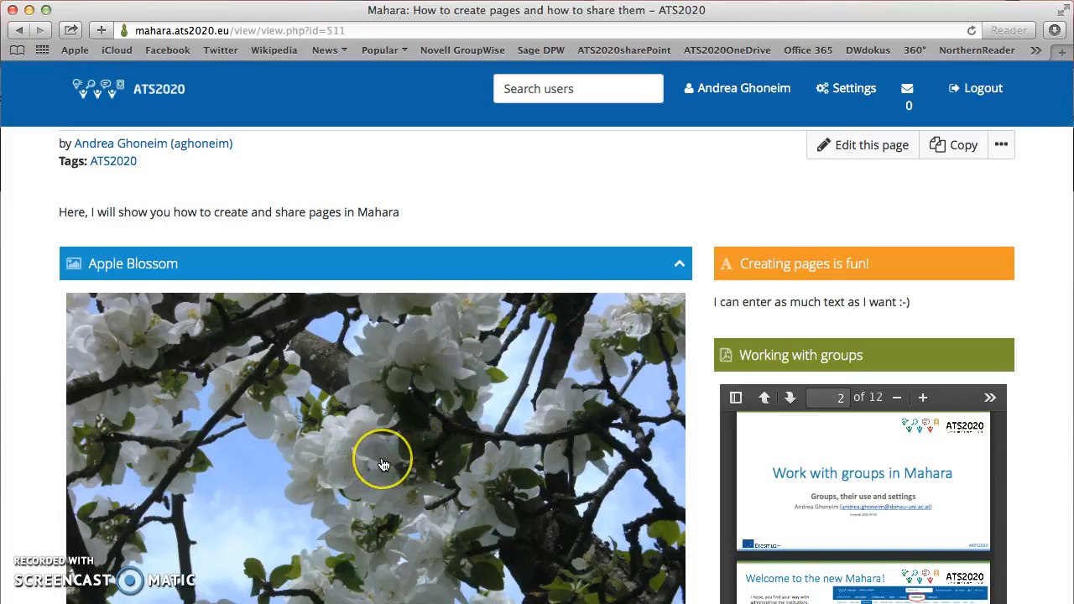
scroll(382, 464, "down", 5)
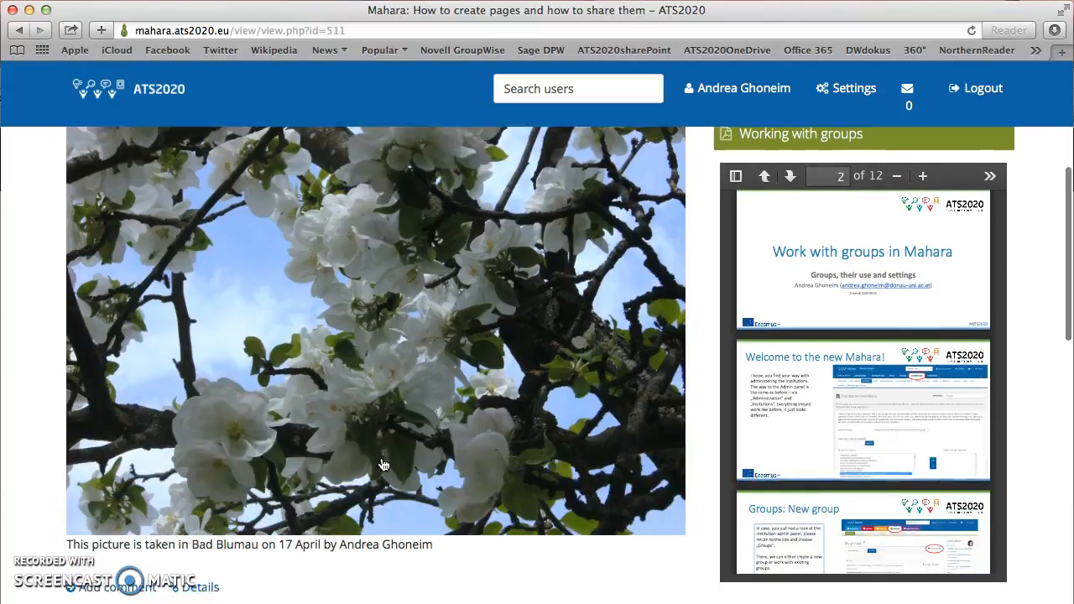
scroll(382, 464, "up", 4)
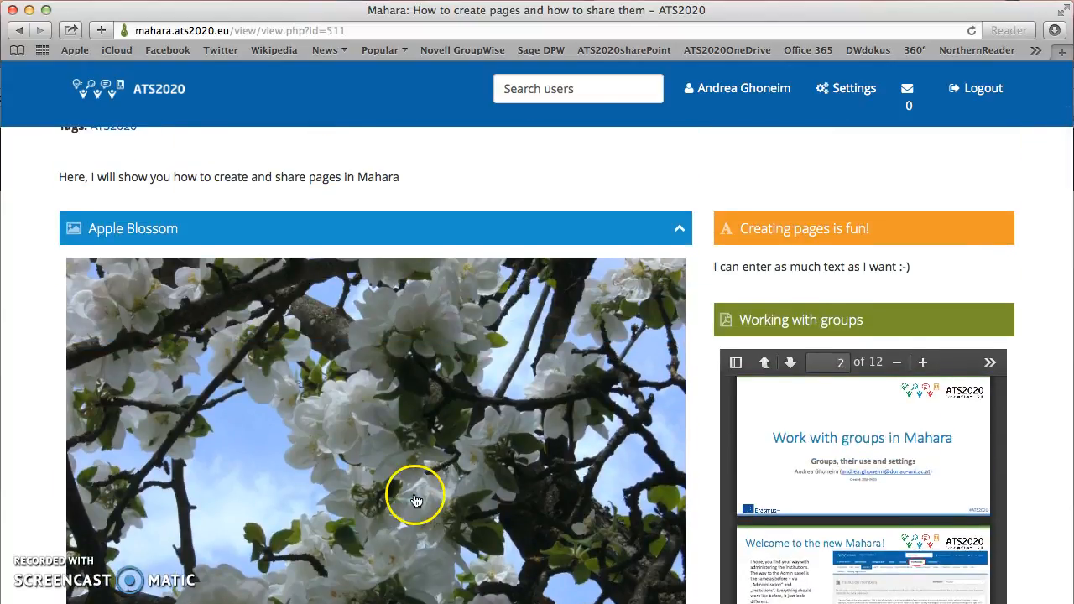
scroll(402, 443, "up", 4)
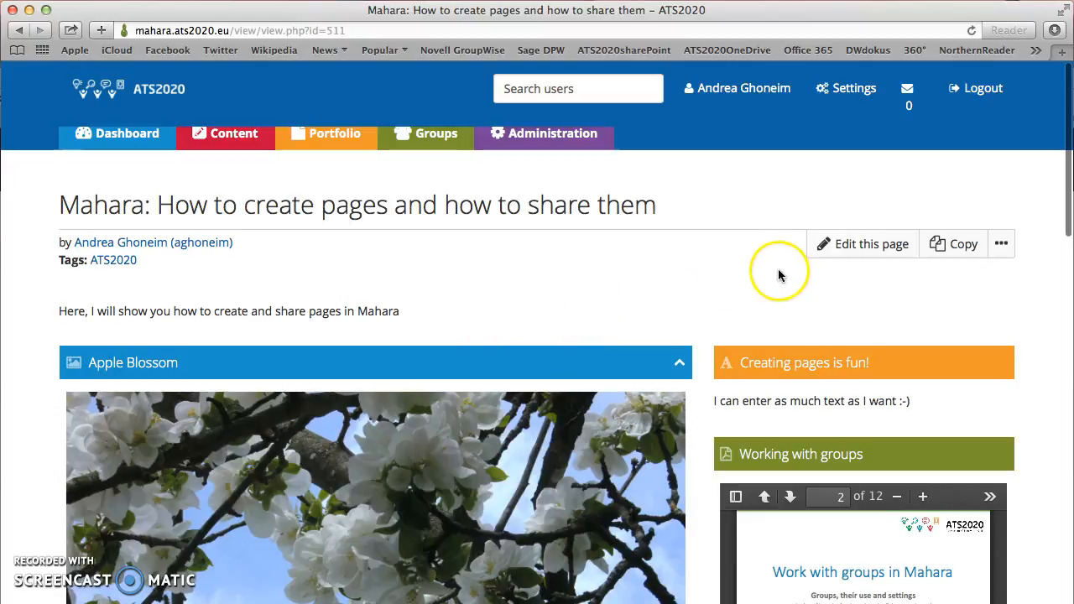
left_click(849, 250)
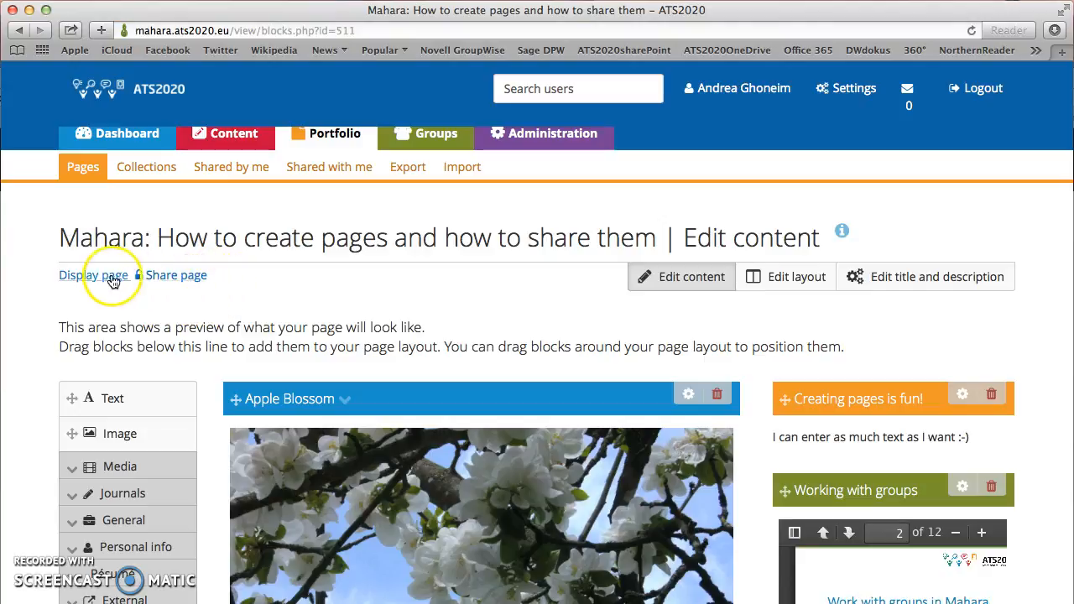
Step: Open the page's sharing settings and add the testa group to its access list
left_click(173, 281)
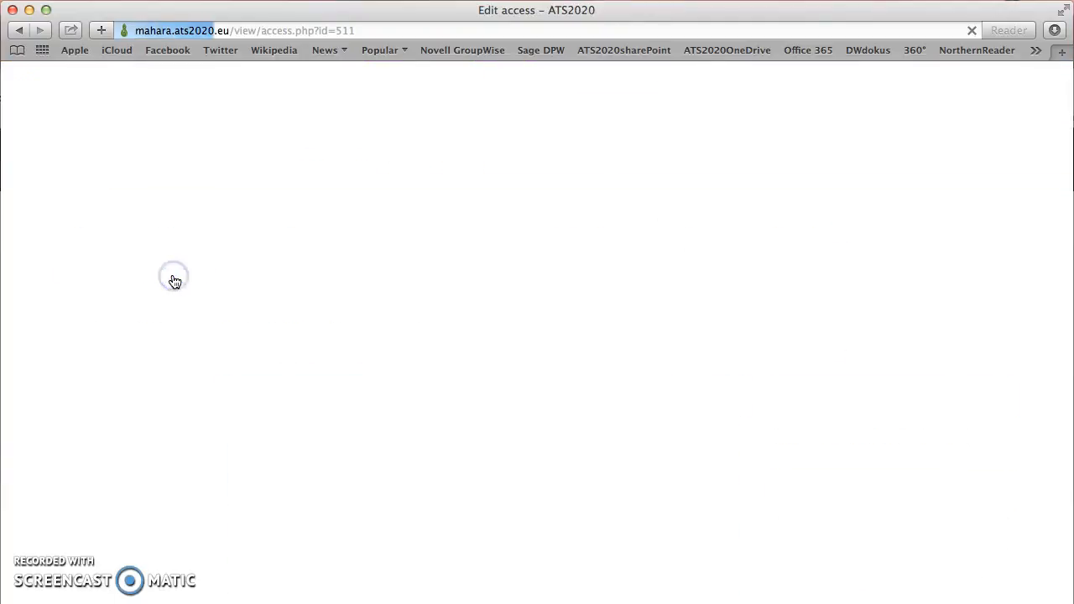
left_click(267, 327)
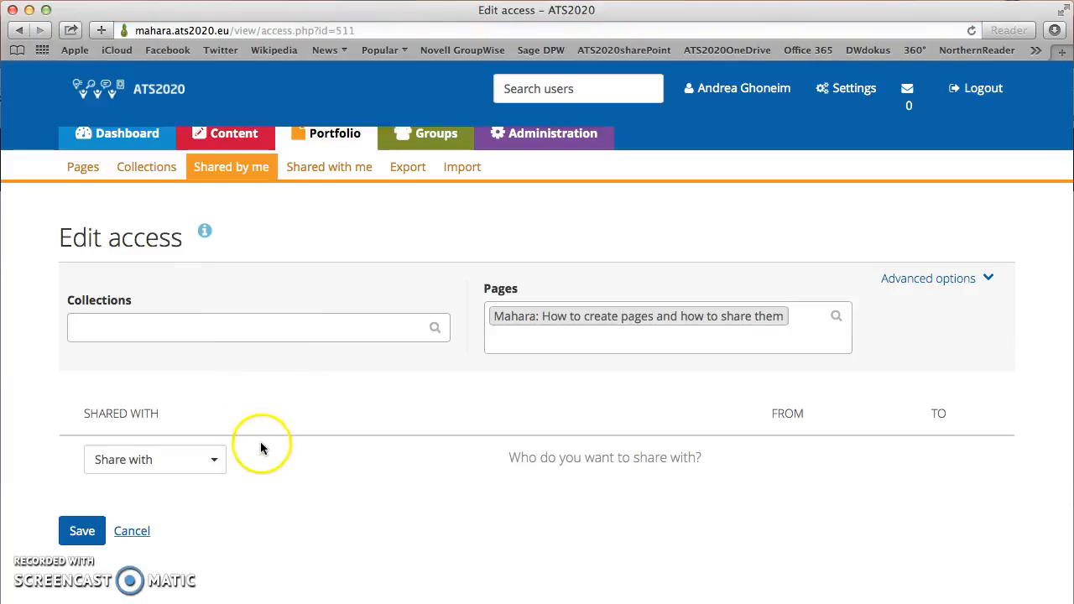
left_click(215, 465)
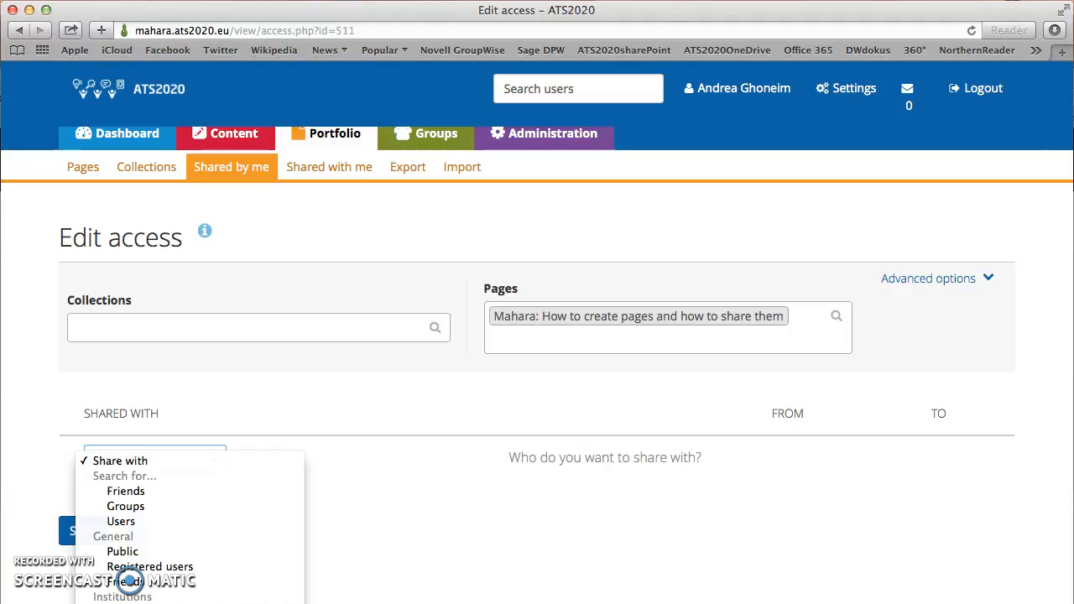
left_click(130, 580)
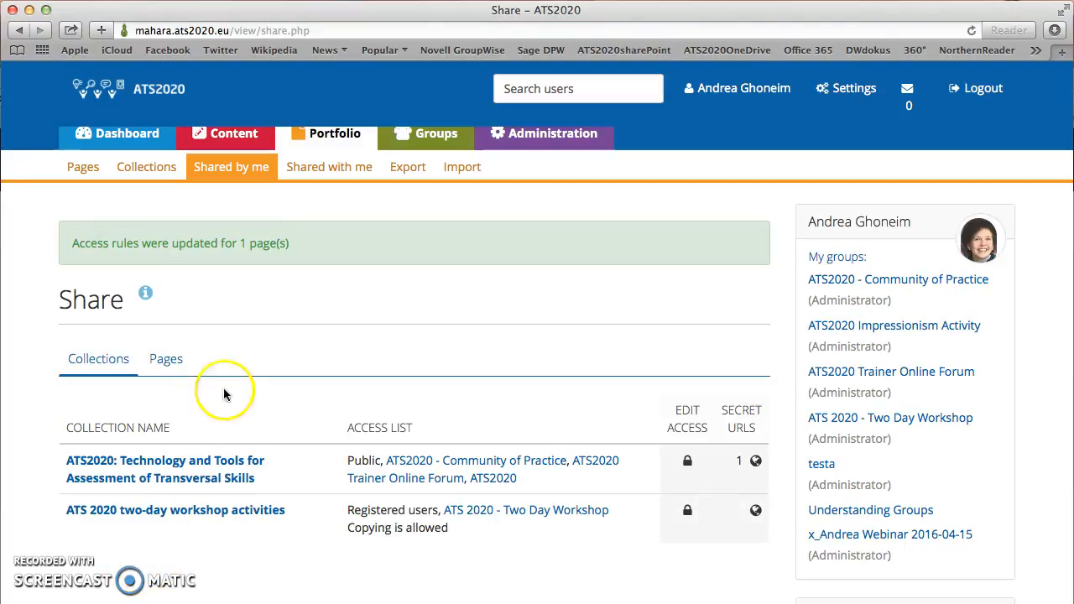
Step: Switch to the shared Pages list and find 'Mahara: How to create pages and how to share them' with testa access
left_click(159, 363)
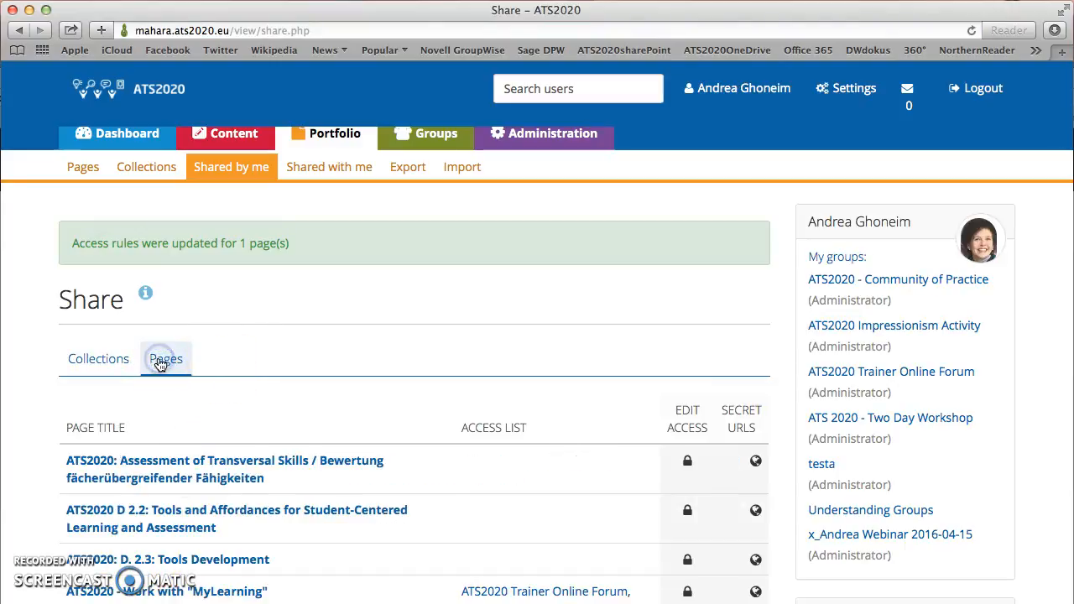
scroll(294, 482, "down", 5)
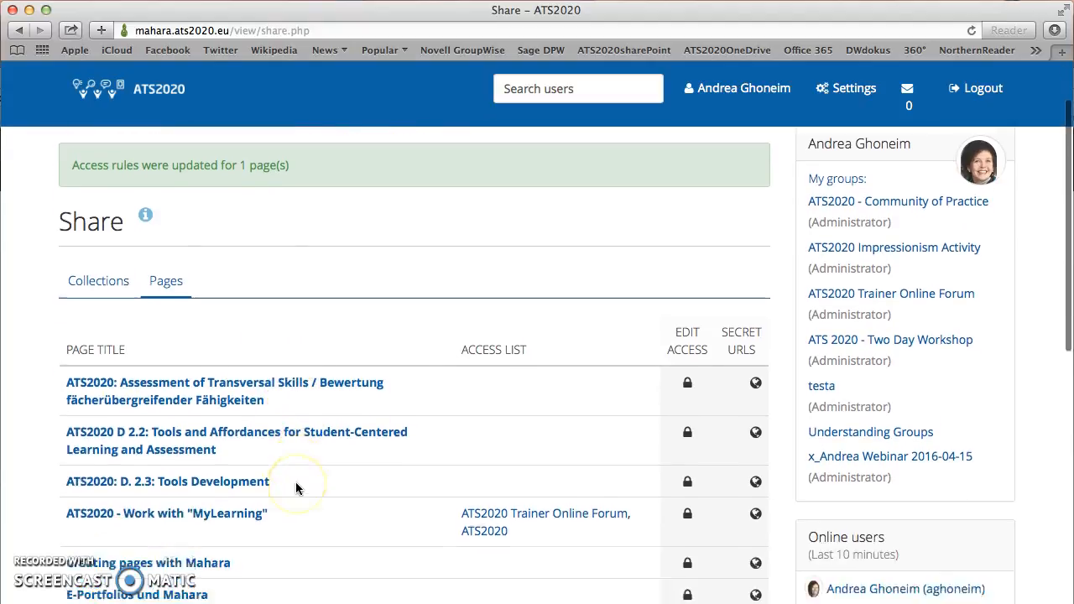
scroll(295, 488, "down", 3)
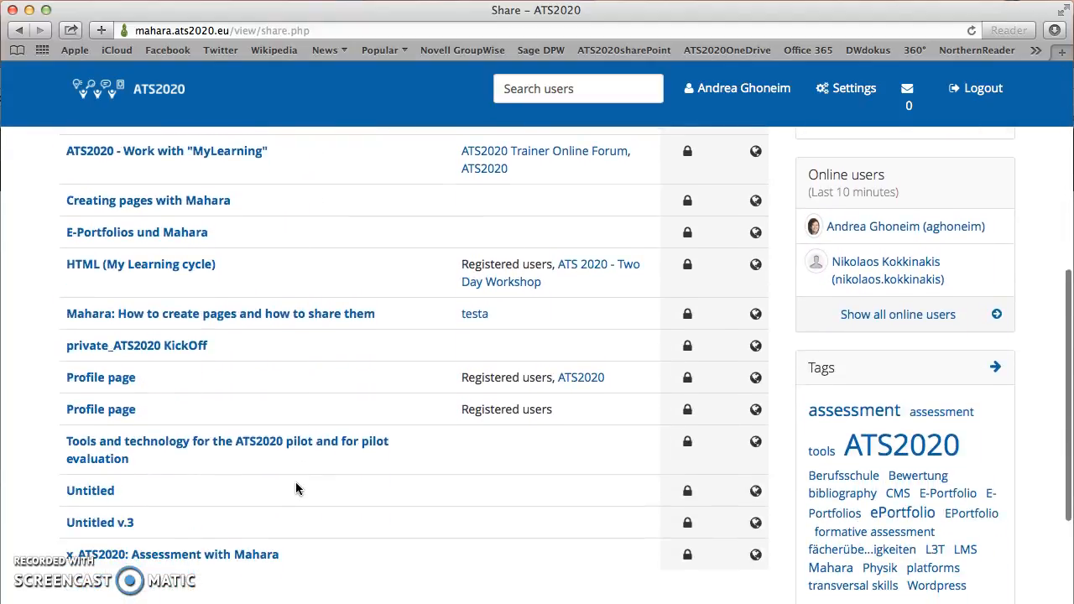
scroll(295, 488, "up", 2)
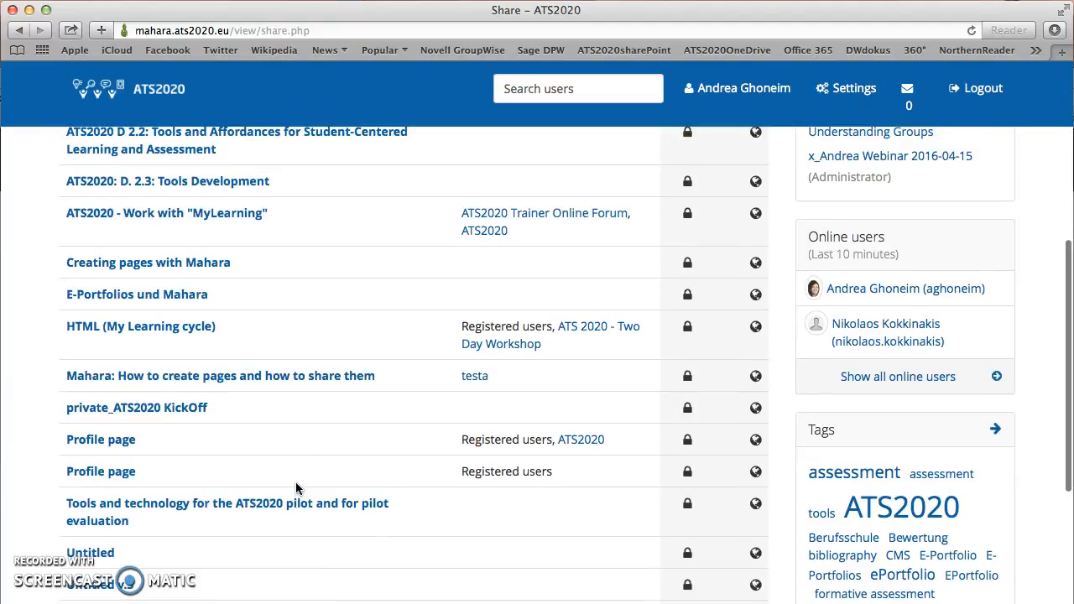
scroll(295, 489, "up", 1)
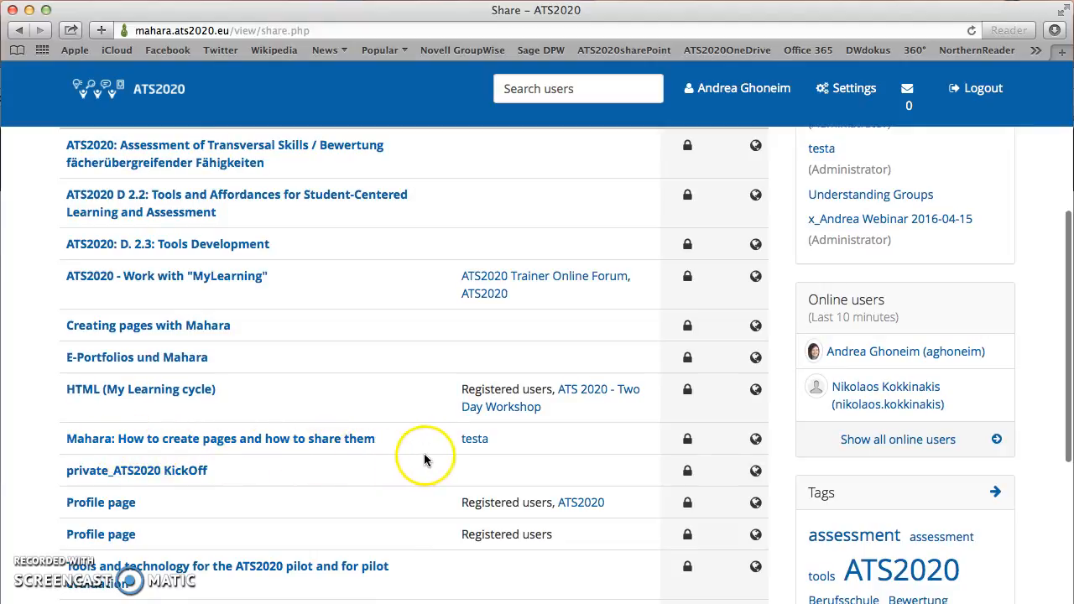
scroll(475, 447, "up", 3)
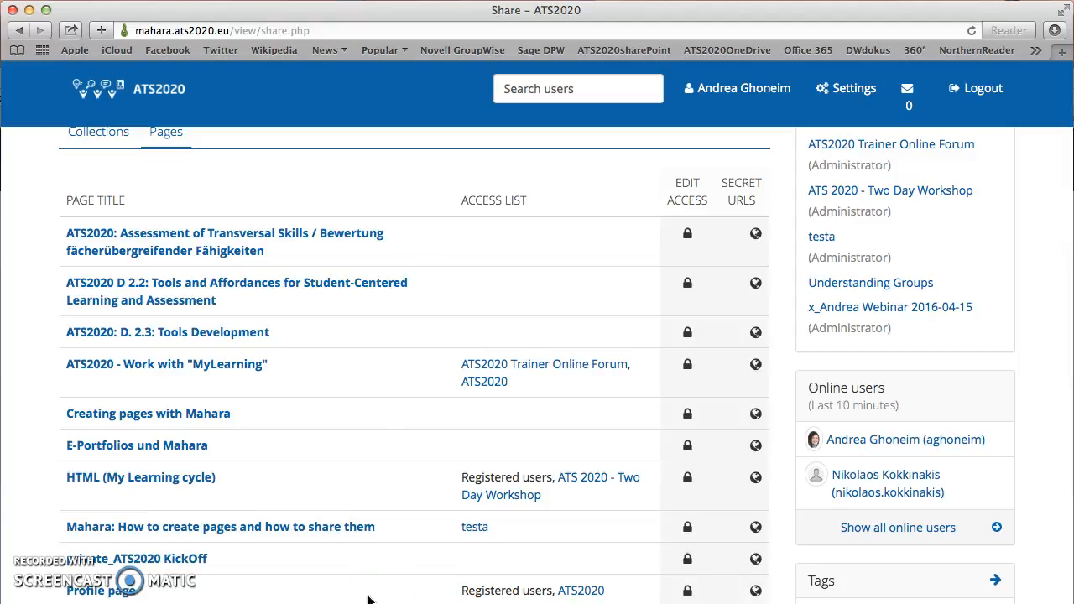
scroll(369, 599, "down", 1)
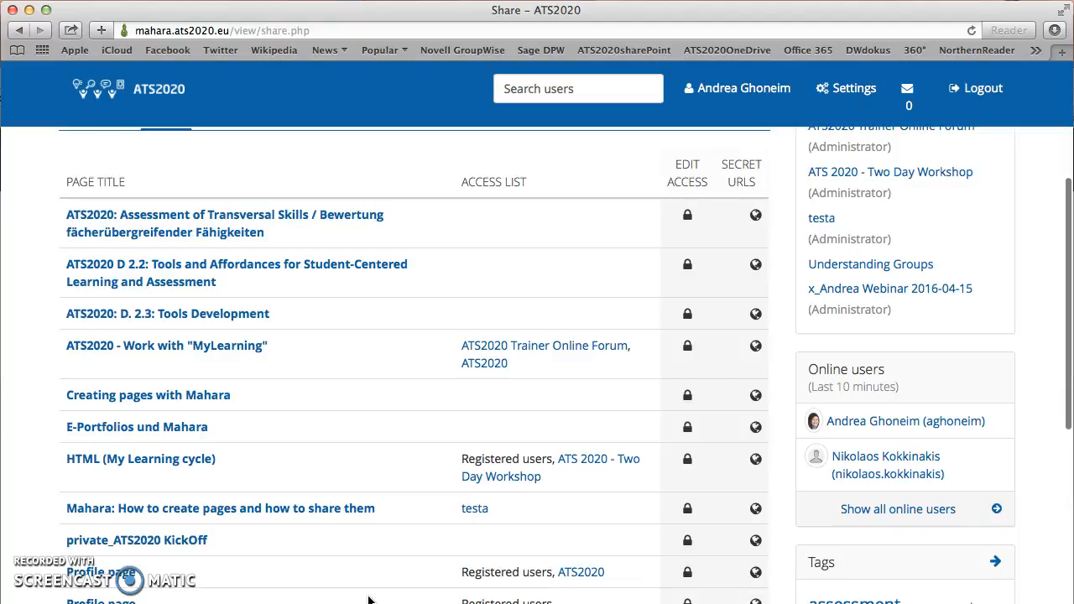